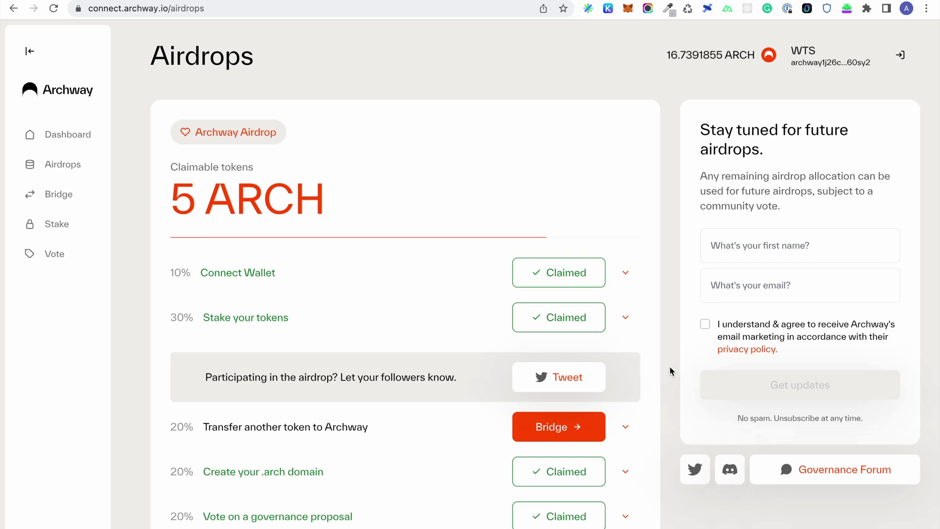
Switch on Developer Mode in Keplr's Settings > Advanced and return to the wallet.
{"action": "scroll", "coordinate": [670, 368], "scroll_direction": "down", "scroll_amount": 5}
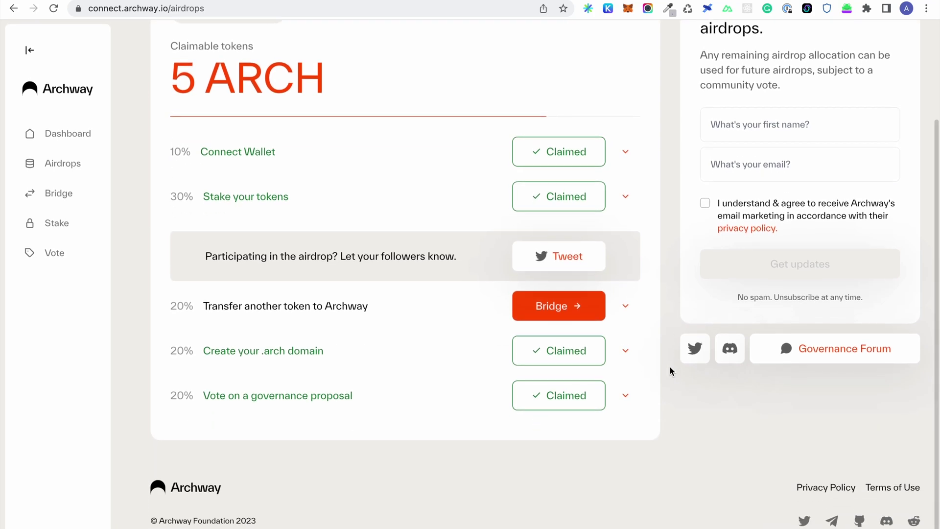
{"action": "scroll", "coordinate": [670, 368], "scroll_direction": "up", "scroll_amount": 5}
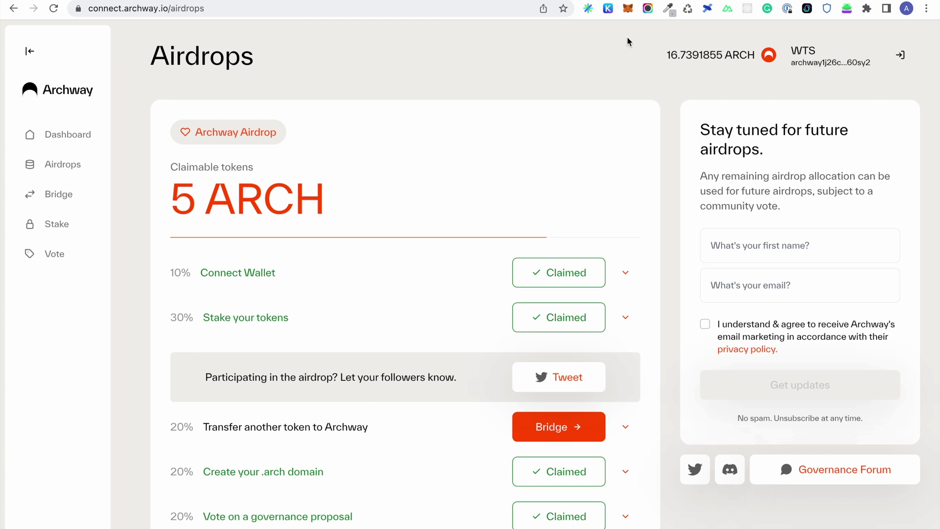
{"action": "left_click", "coordinate": [607, 8]}
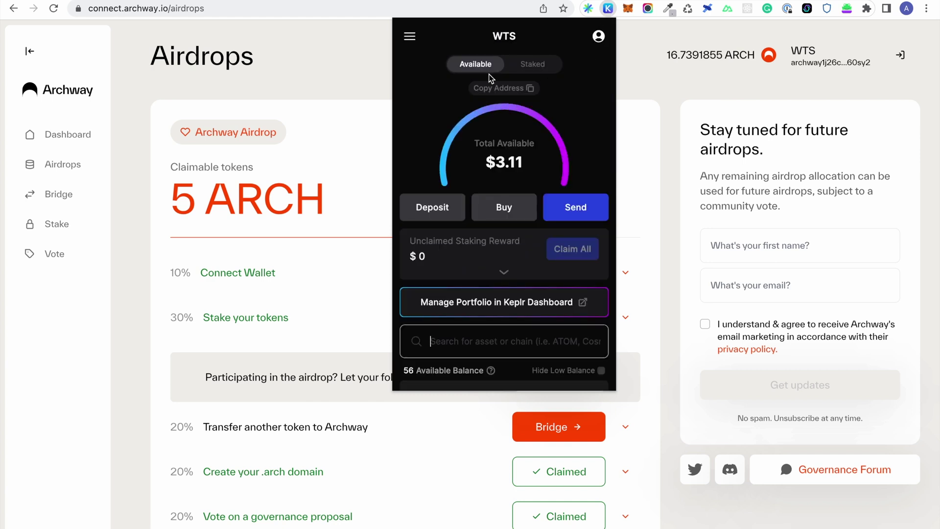
{"action": "left_click", "coordinate": [411, 37]}
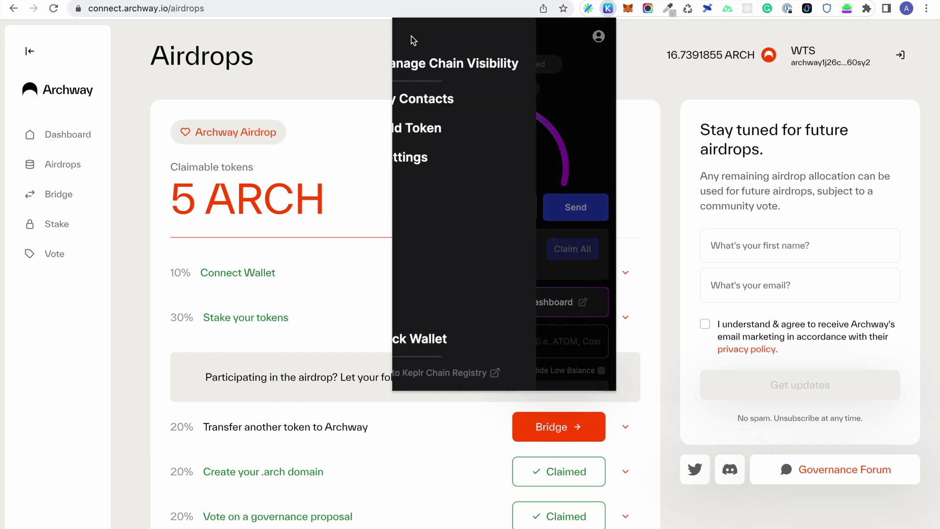
{"action": "left_click", "coordinate": [437, 161]}
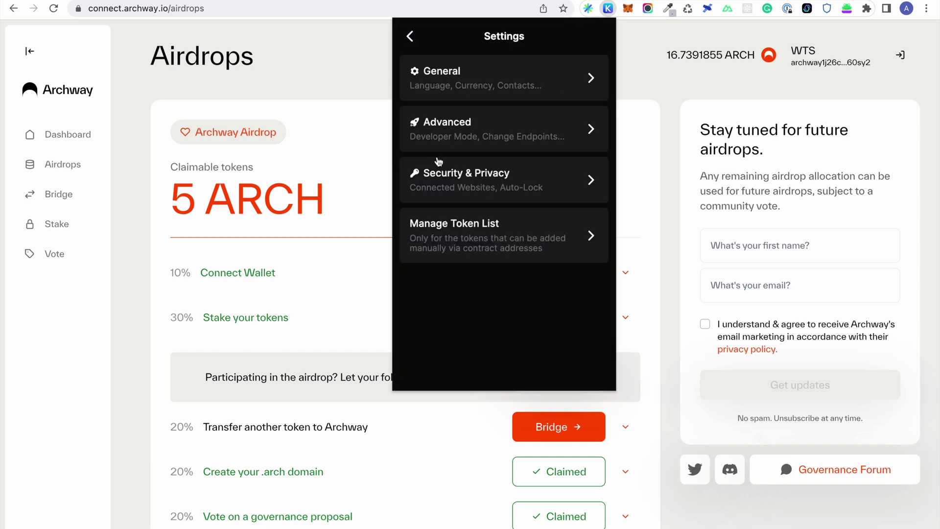
{"action": "left_click", "coordinate": [531, 136]}
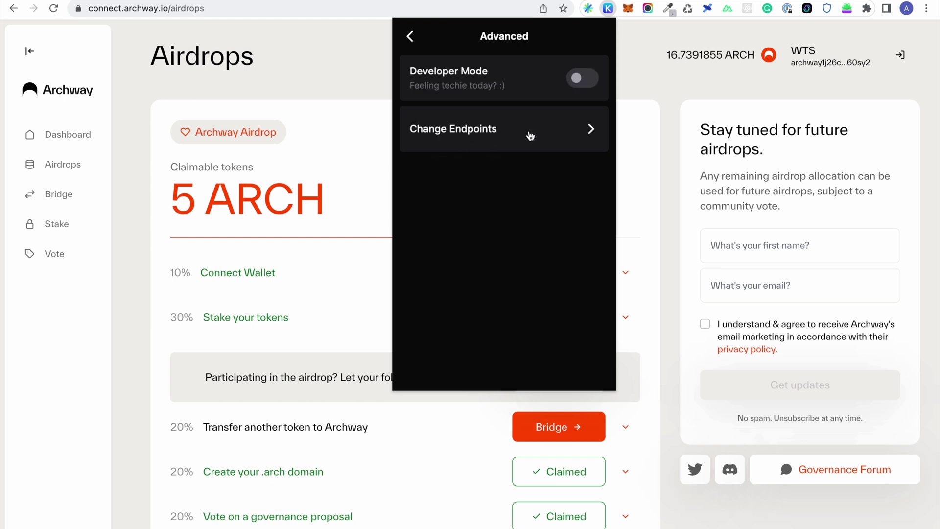
{"action": "left_click", "coordinate": [580, 78]}
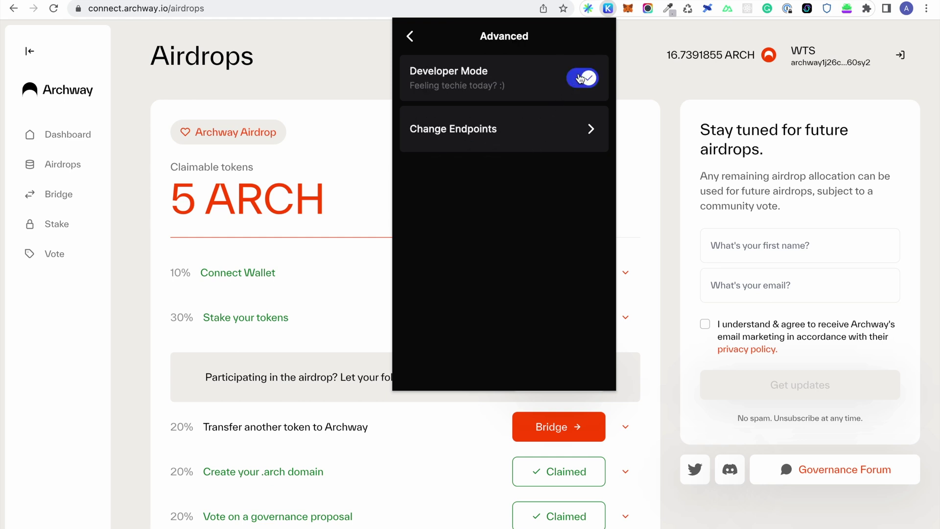
{"action": "left_click", "coordinate": [410, 37]}
Start an IBC Transfer from the wallet view with OSMO as the asset and list destination chains.
{"action": "left_click", "coordinate": [410, 37]}
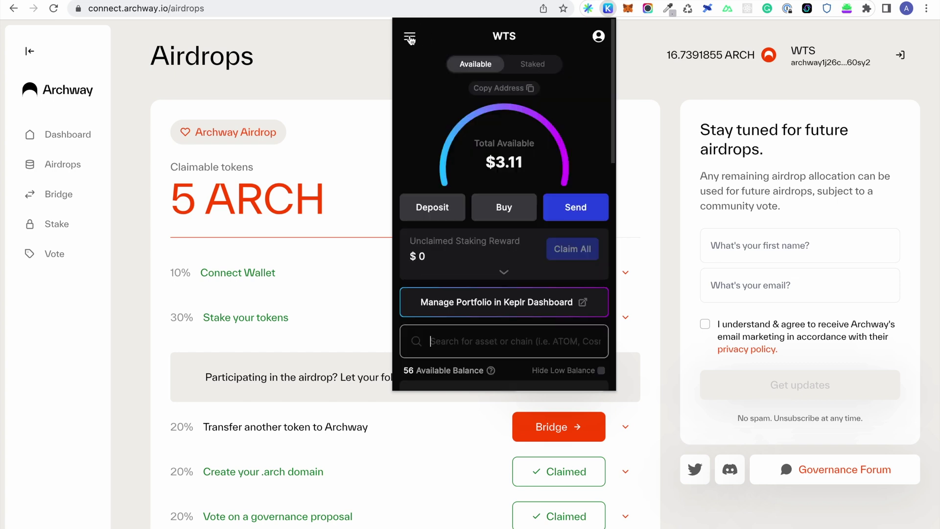
{"action": "scroll", "coordinate": [472, 167], "scroll_direction": "down", "scroll_amount": 12}
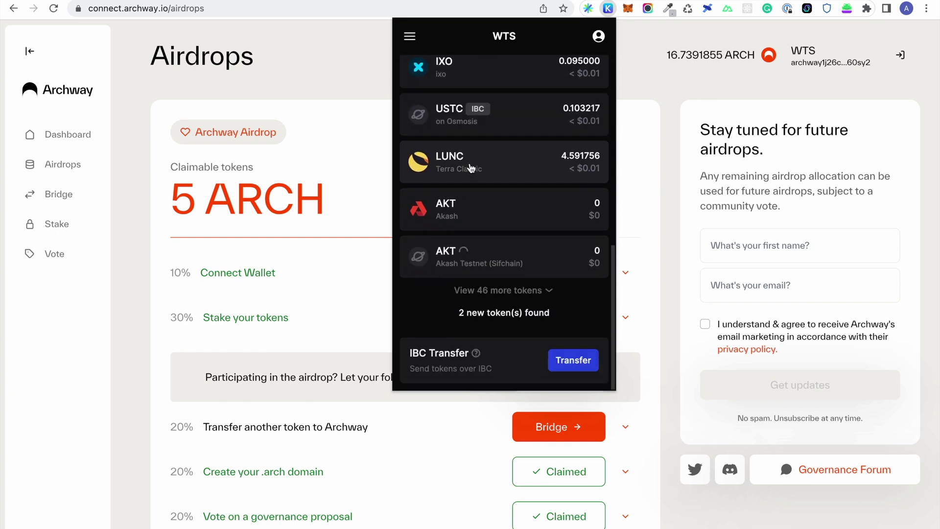
{"action": "left_click", "coordinate": [572, 363]}
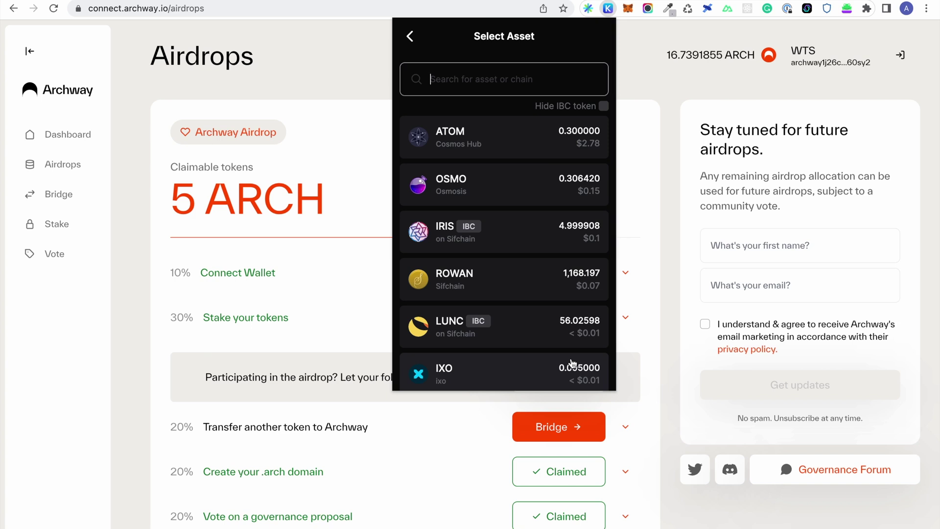
{"action": "left_click", "coordinate": [504, 185]}
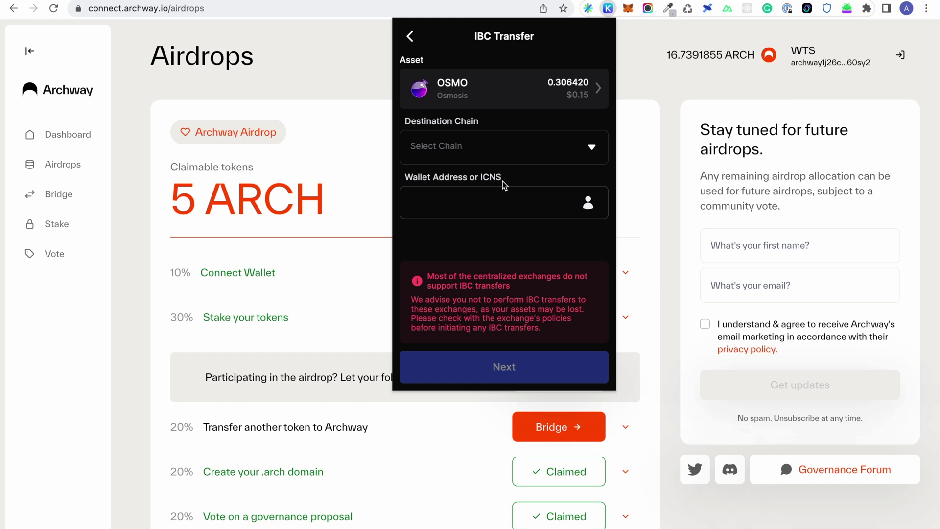
{"action": "left_click", "coordinate": [592, 148]}
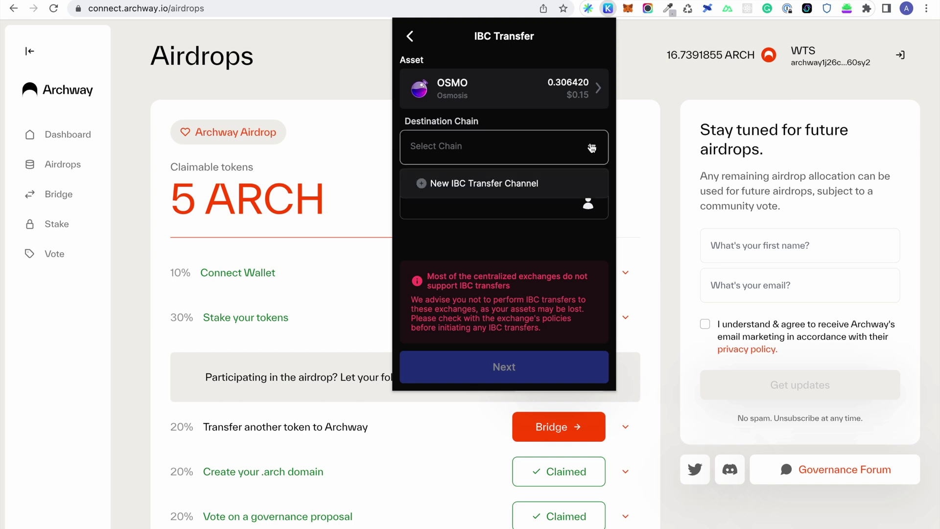
Begin a New IBC Transfer Channel with Archway as the chain, then close the Keplr popup.
{"action": "left_click", "coordinate": [511, 183]}
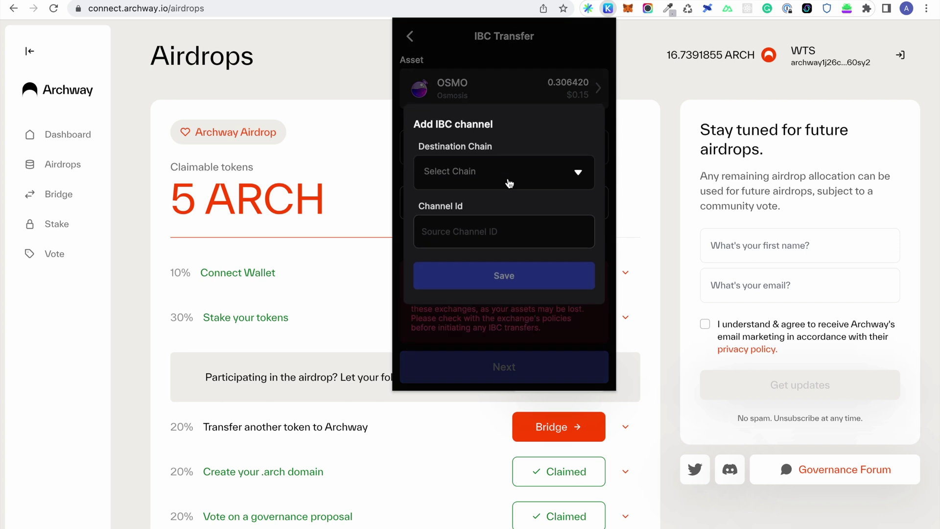
{"action": "left_click", "coordinate": [552, 179]}
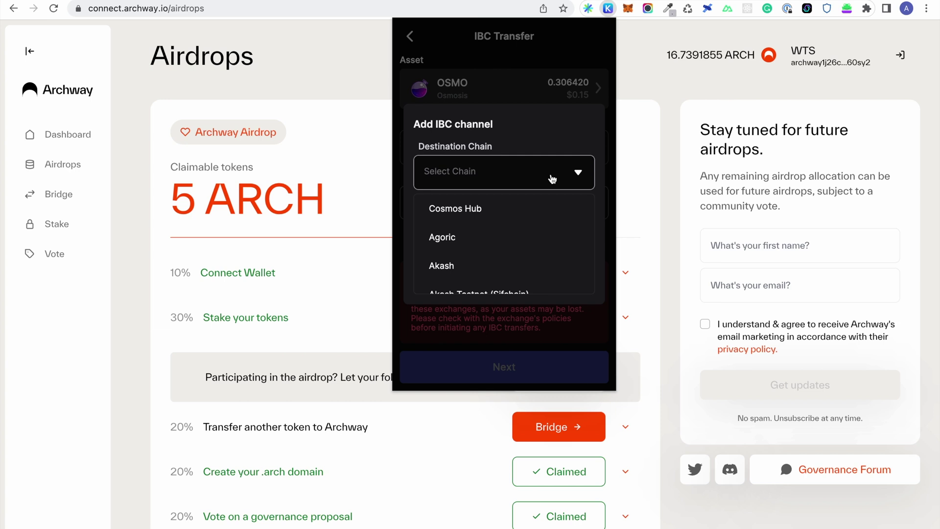
{"action": "scroll", "coordinate": [552, 218], "scroll_direction": "down", "scroll_amount": 3}
{"action": "left_click", "coordinate": [498, 232]}
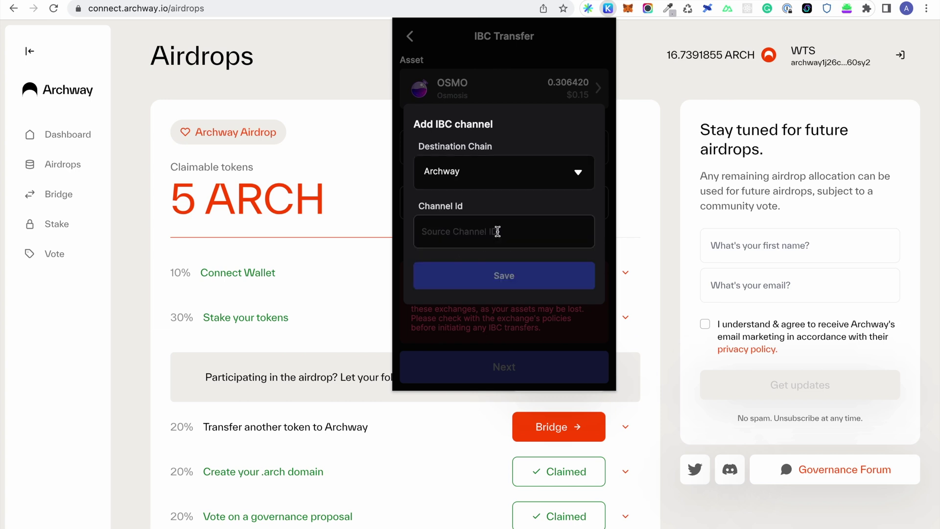
{"action": "left_click", "coordinate": [460, 233]}
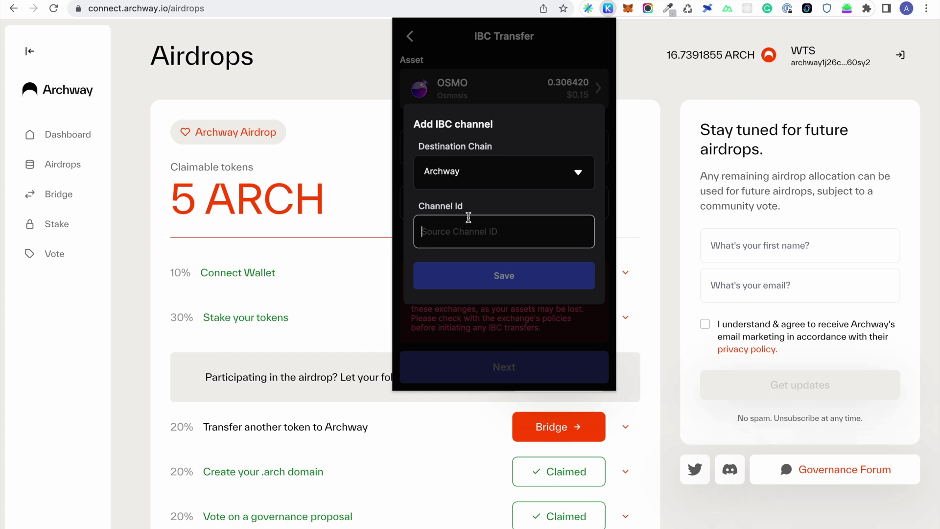
{"action": "left_click", "coordinate": [674, 248]}
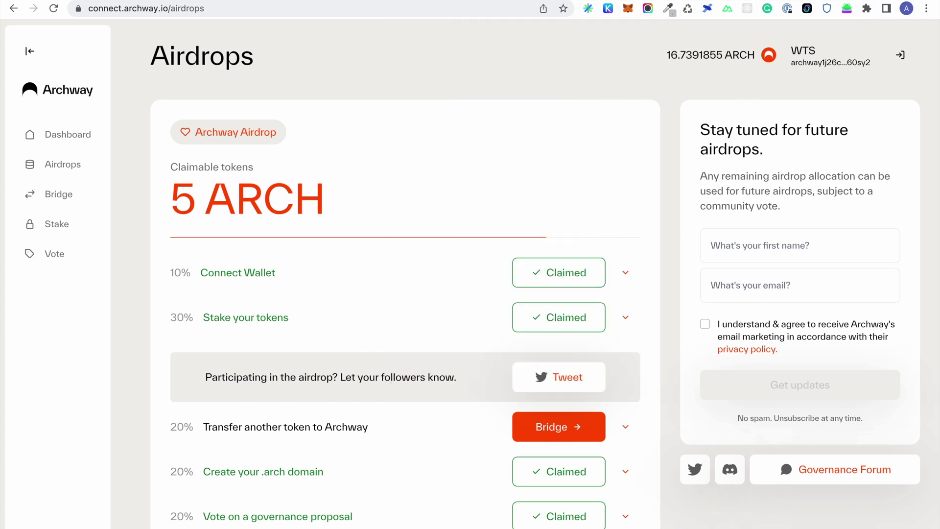
In a new tab, open docs.archway.io and go through Build a dapp > Resources to IBC channels.
{"action": "key", "text": "super+t"}
{"action": "type", "text": "docs.archway.io"}
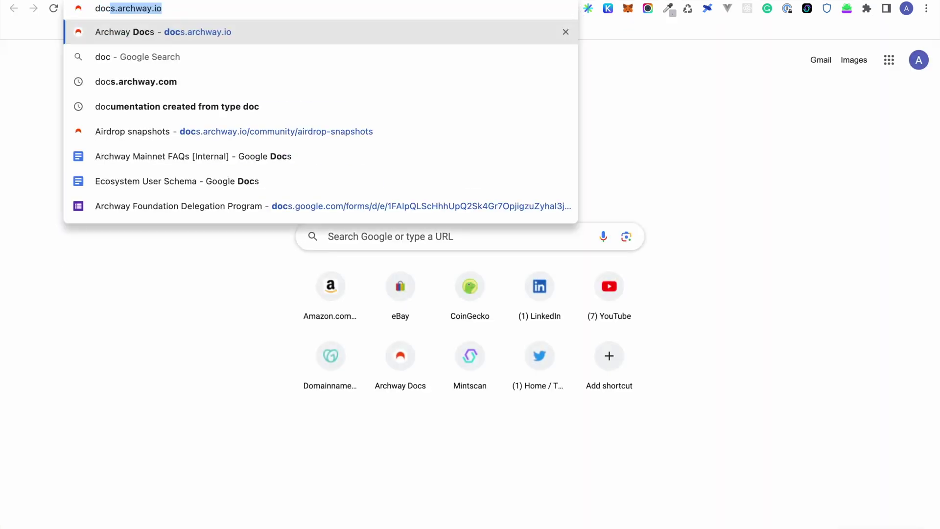
{"action": "key", "text": "Return"}
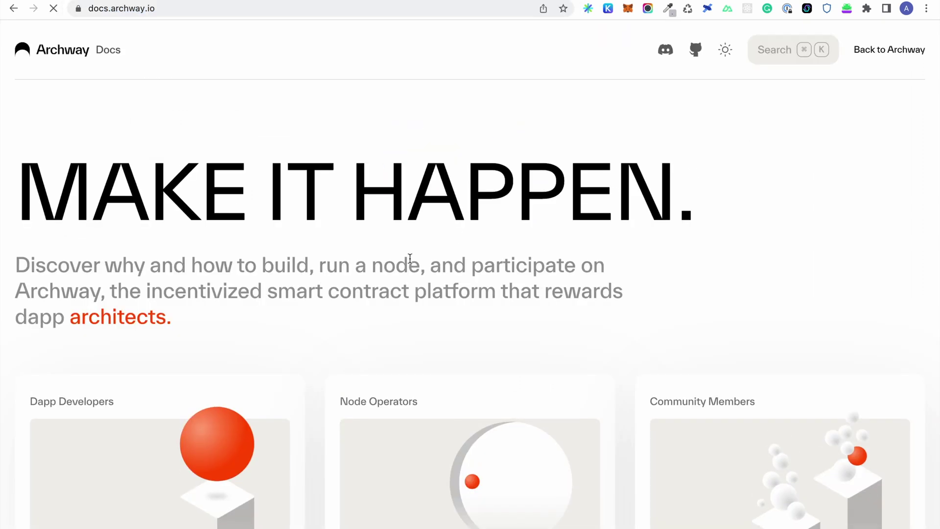
{"action": "scroll", "coordinate": [409, 258], "scroll_direction": "down", "scroll_amount": 5}
{"action": "scroll", "coordinate": [410, 262], "scroll_direction": "down", "scroll_amount": 1}
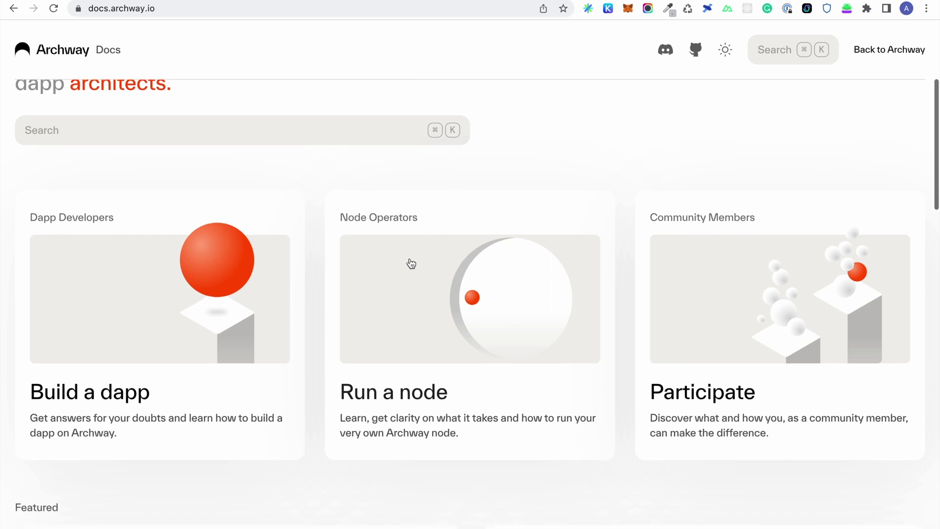
{"action": "left_click", "coordinate": [204, 283]}
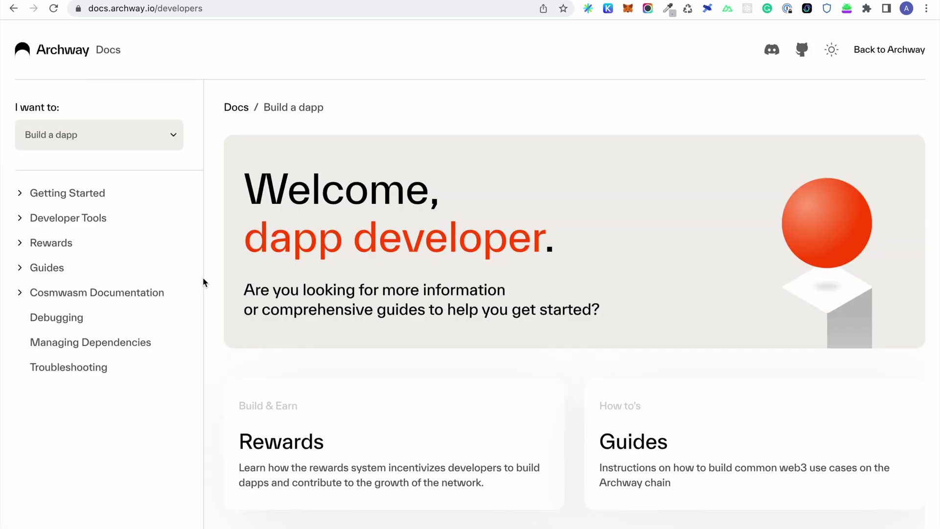
{"action": "left_click", "coordinate": [173, 135]}
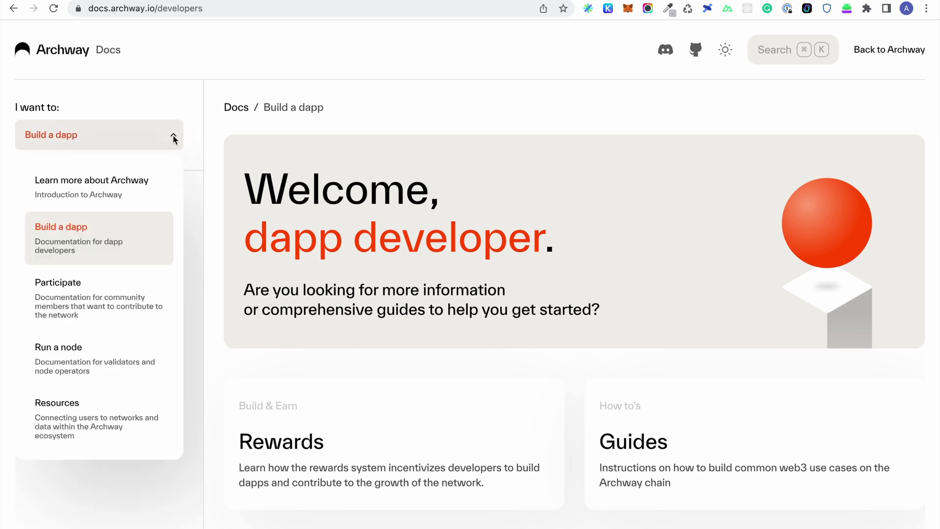
{"action": "left_click", "coordinate": [104, 414]}
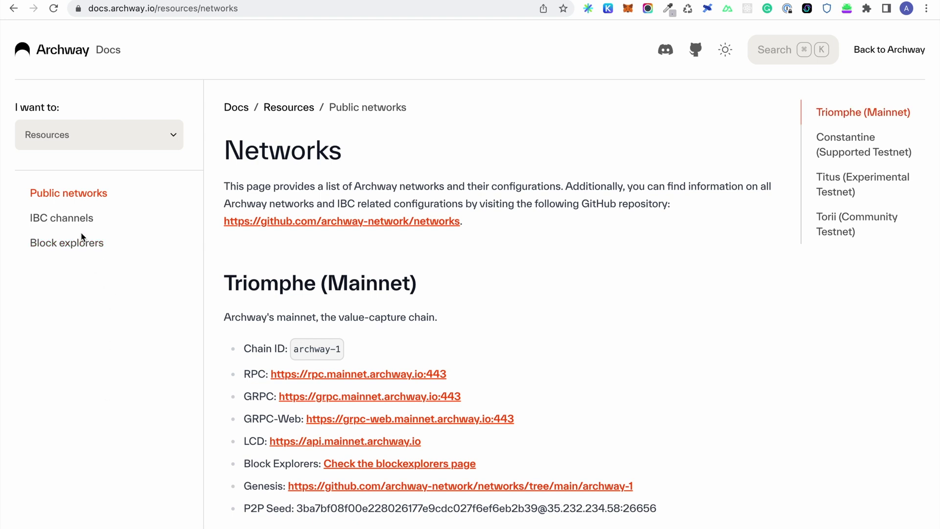
{"action": "left_click", "coordinate": [74, 221]}
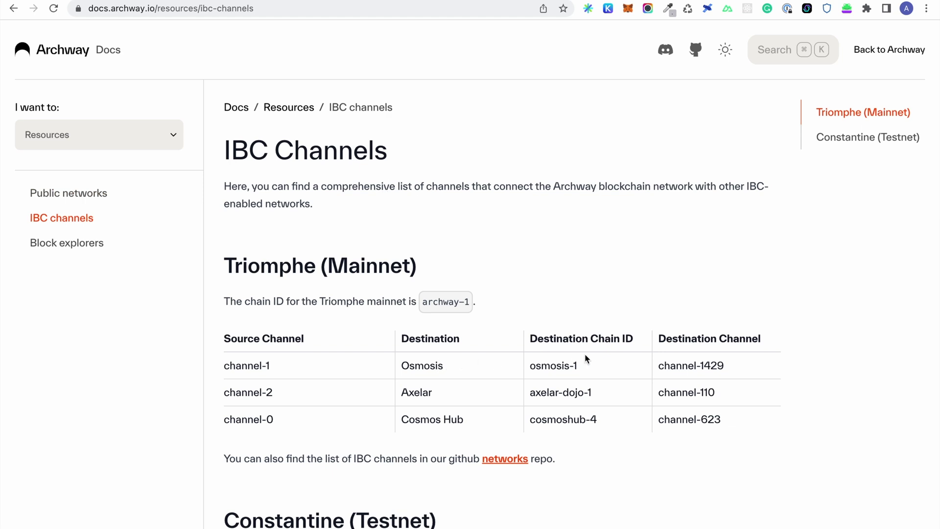
Copy channel-1429 from the Osmosis row of the Triomphe (Mainnet) table, then open Keplr.
{"action": "left_click_drag", "start_coordinate": [724, 365], "coordinate": [659, 365]}
{"action": "key", "text": "super+c"}
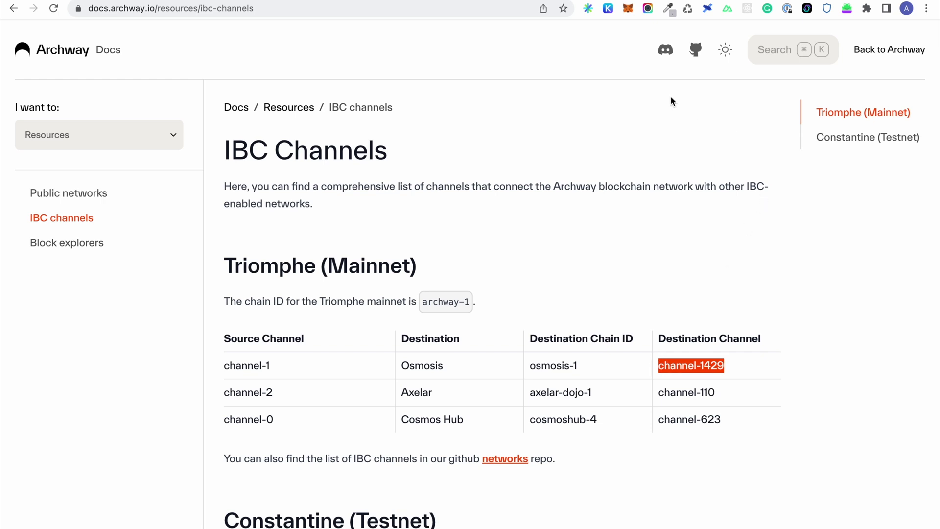
{"action": "left_click", "coordinate": [609, 11]}
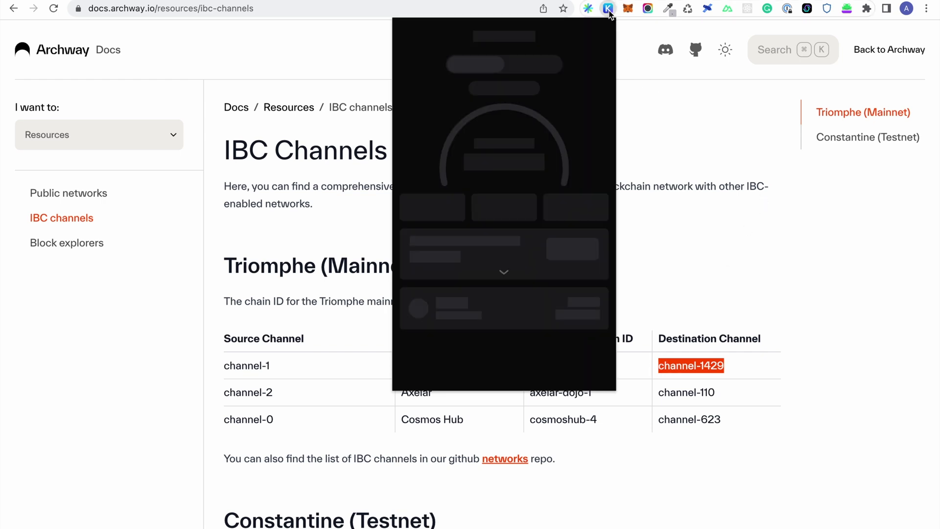
Start an OSMO IBC transfer and save a new Archway channel with id channel-1429.
{"action": "scroll", "coordinate": [563, 152], "scroll_direction": "down", "scroll_amount": 10}
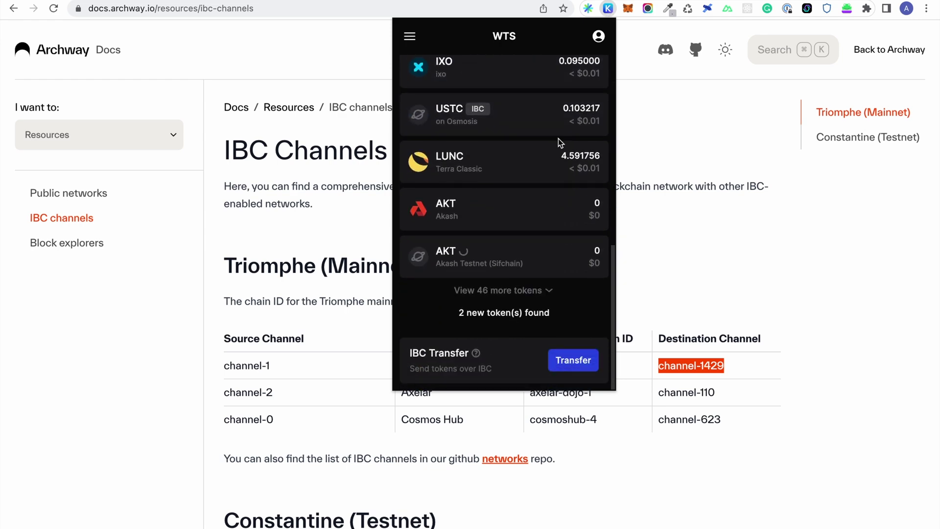
{"action": "left_click", "coordinate": [574, 361]}
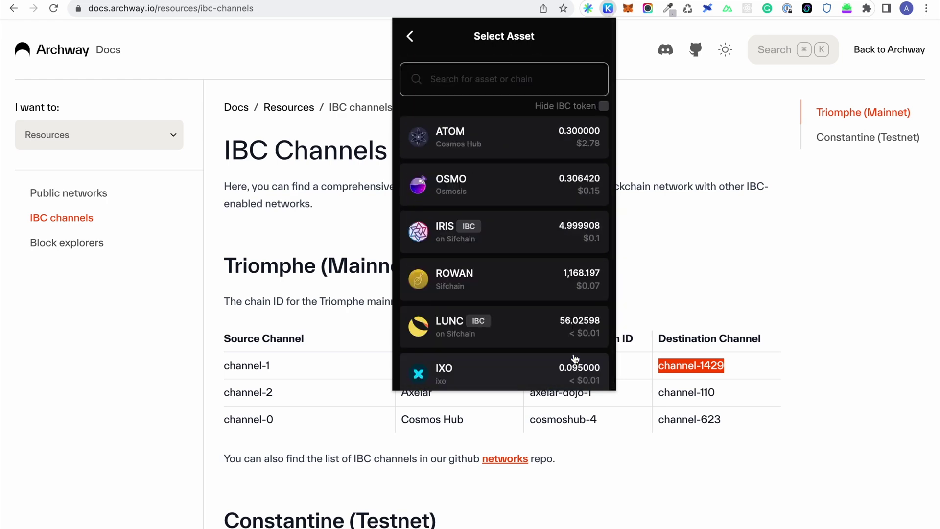
{"action": "left_click", "coordinate": [498, 191]}
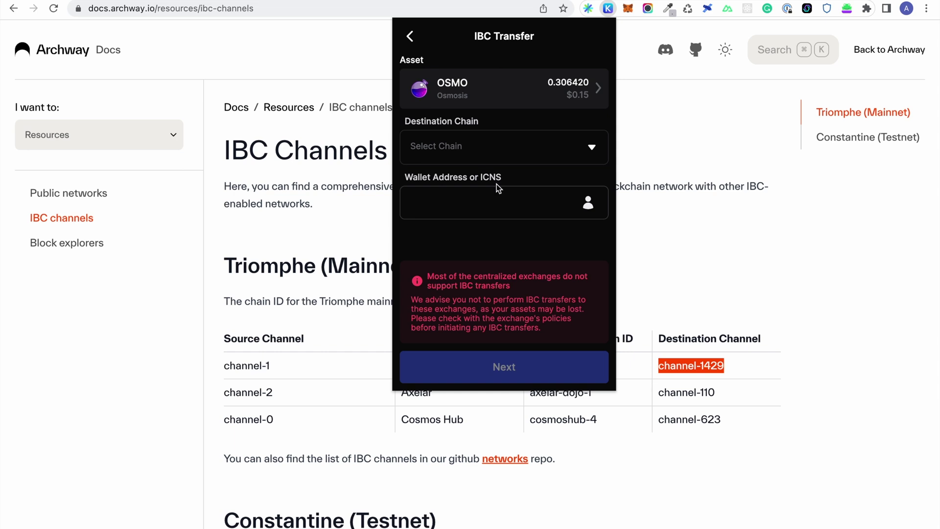
{"action": "left_click", "coordinate": [520, 153]}
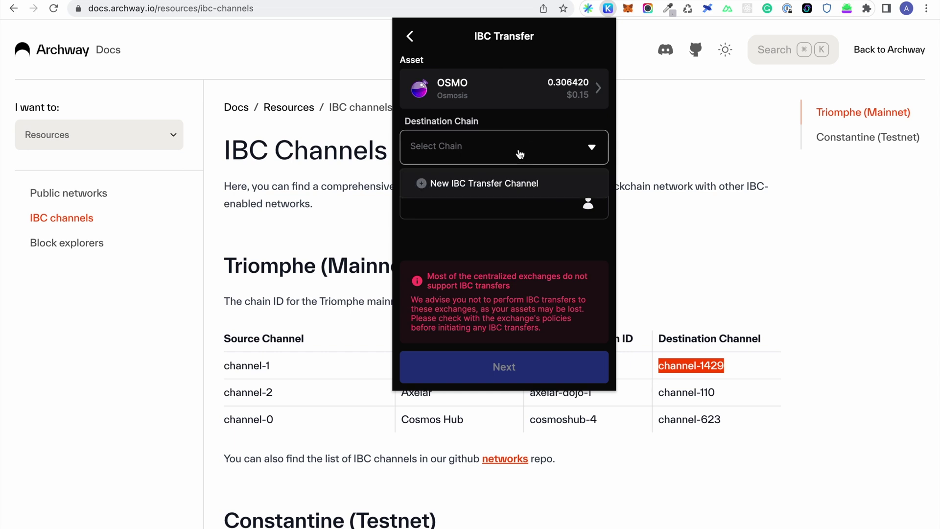
{"action": "left_click", "coordinate": [502, 187]}
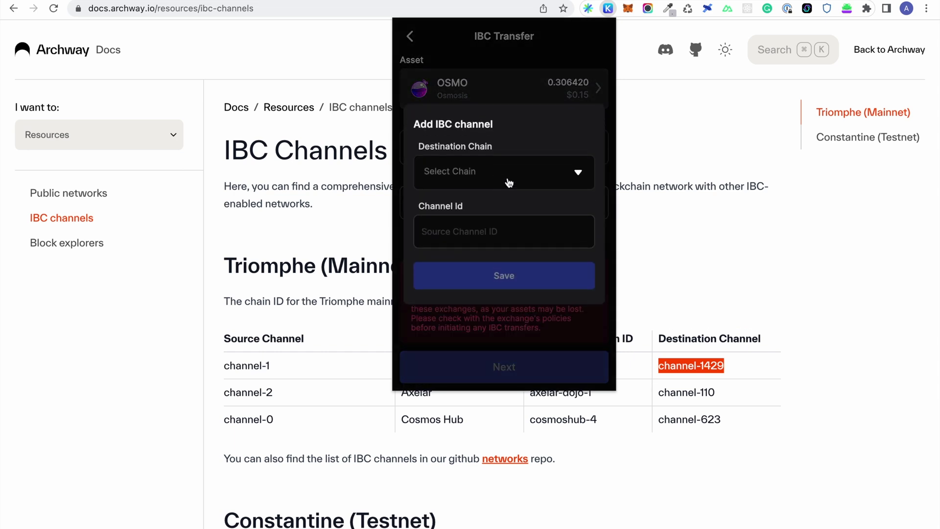
{"action": "left_click", "coordinate": [527, 174]}
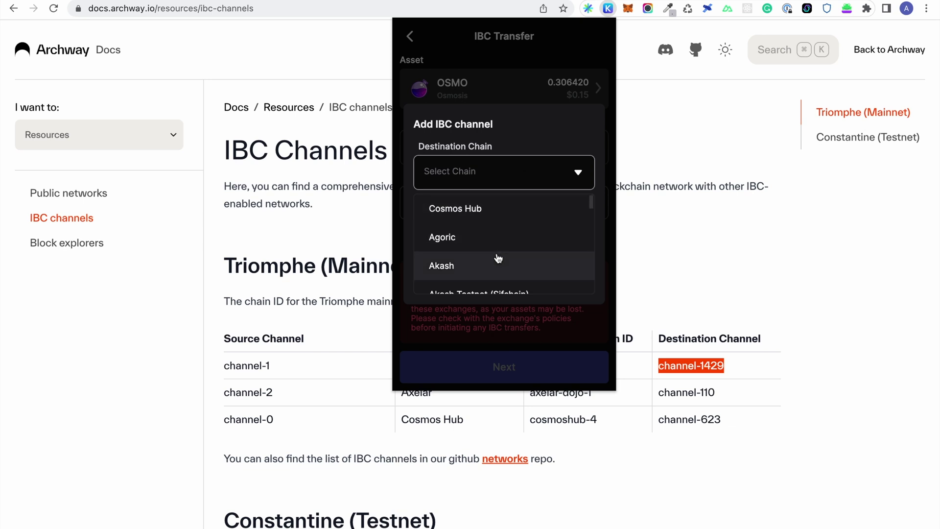
{"action": "scroll", "coordinate": [497, 258], "scroll_direction": "down", "scroll_amount": 3}
{"action": "left_click", "coordinate": [470, 236]}
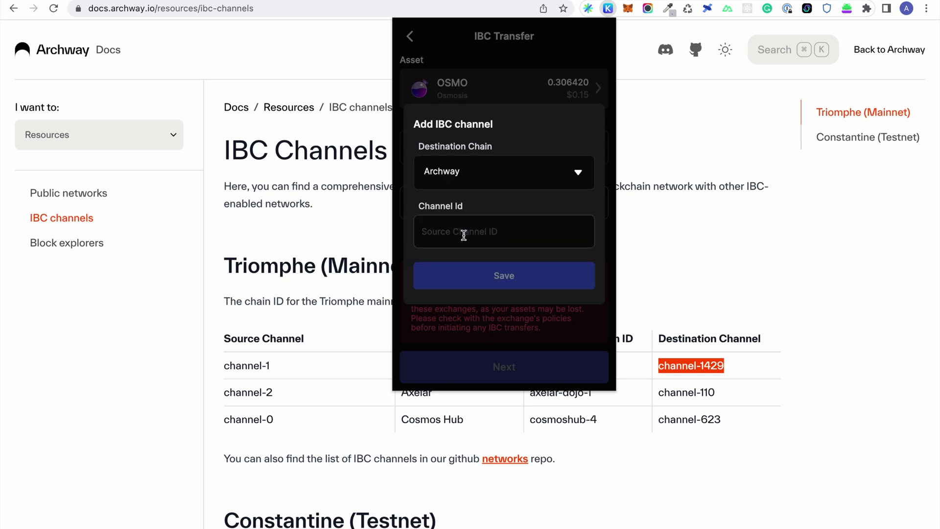
{"action": "left_click", "coordinate": [464, 234]}
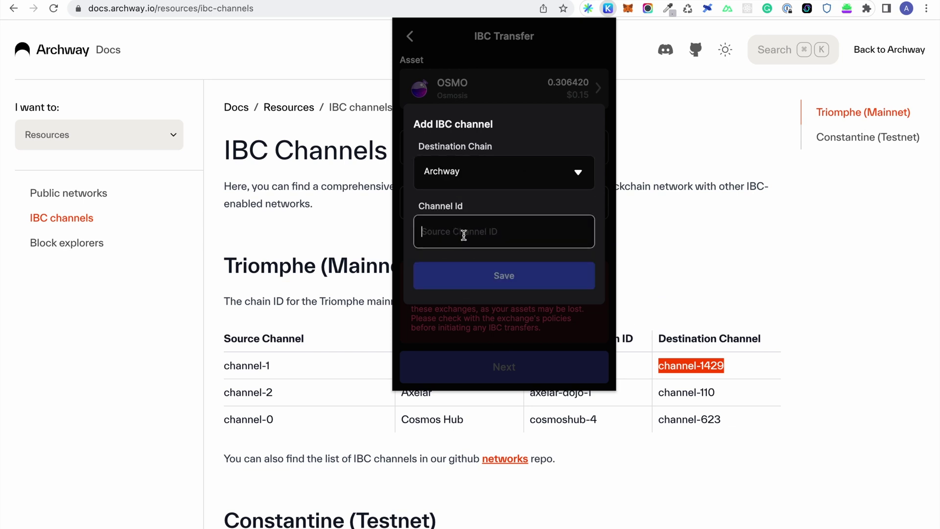
{"action": "key", "text": "super+v"}
{"action": "left_click", "coordinate": [520, 277]}
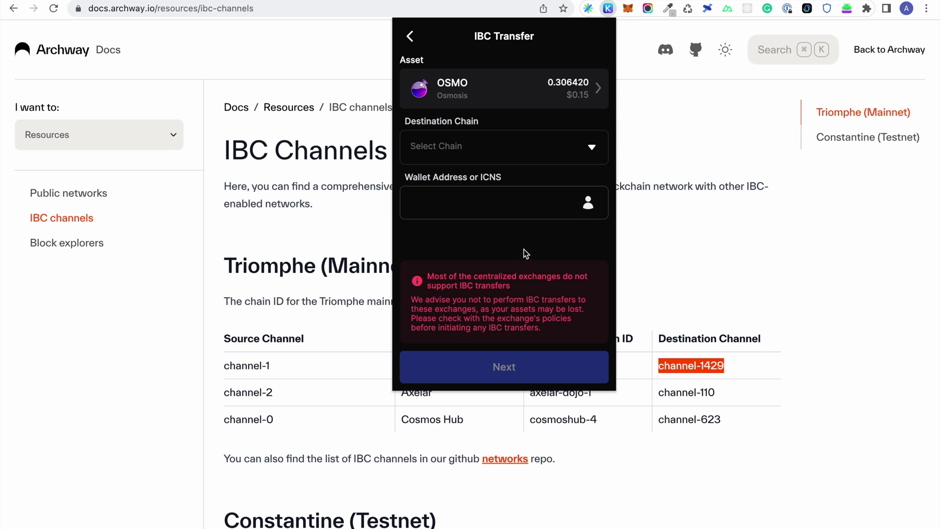
Choose Archway (channel-1429) as the destination, then go back to the Select Asset list.
{"action": "left_click", "coordinate": [591, 147]}
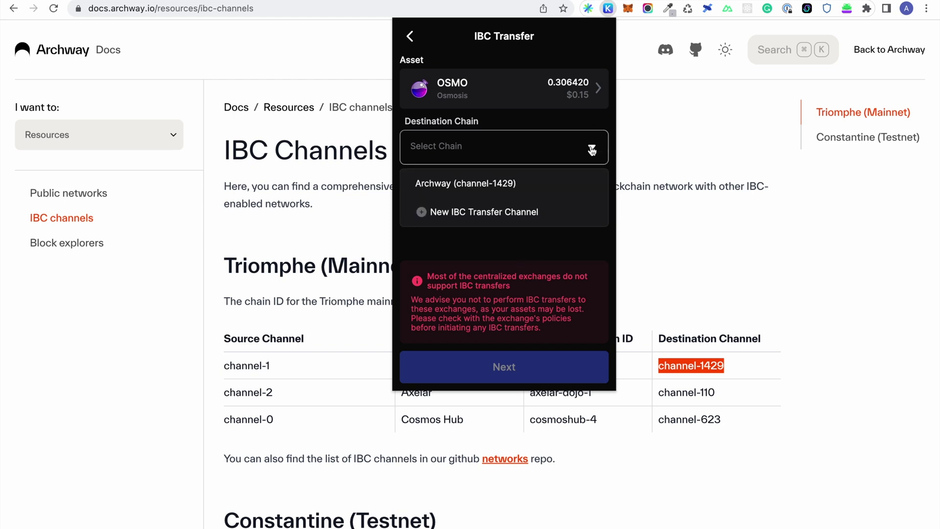
{"action": "left_click", "coordinate": [481, 186]}
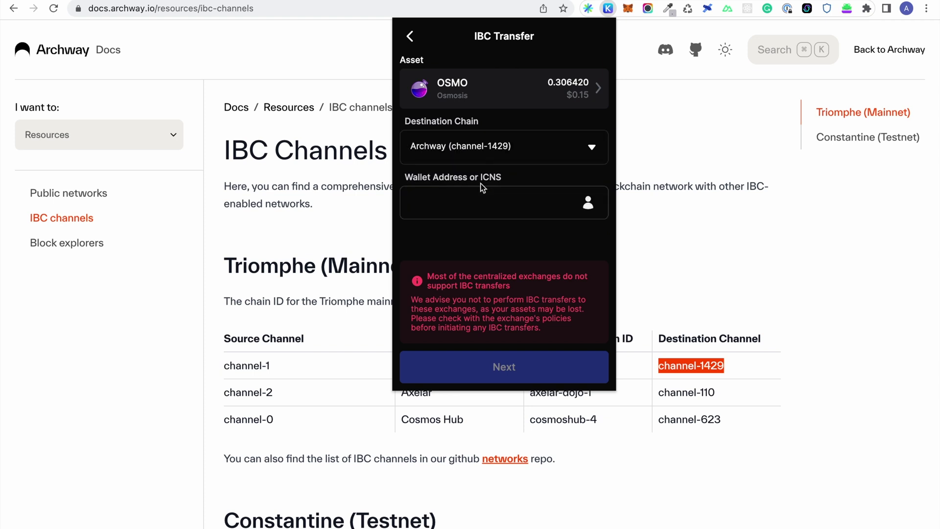
{"action": "left_click", "coordinate": [471, 206]}
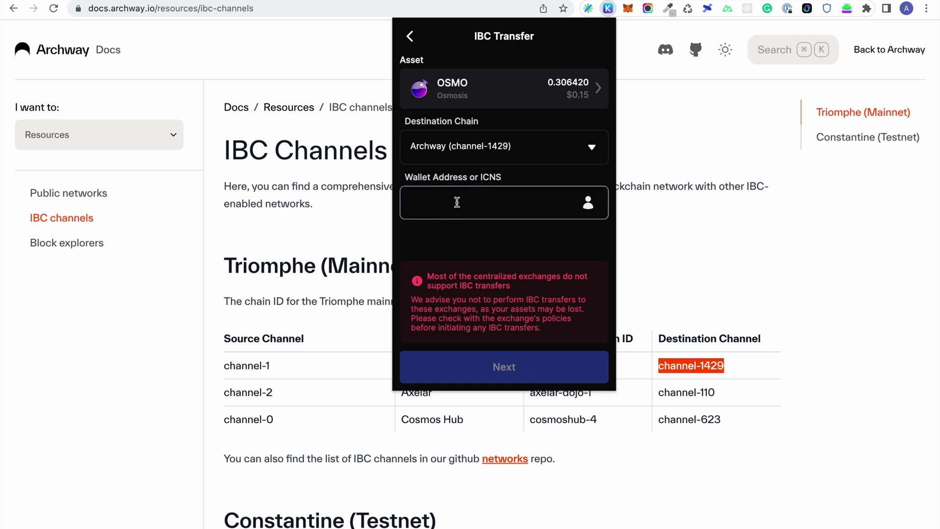
{"action": "left_click", "coordinate": [410, 37]}
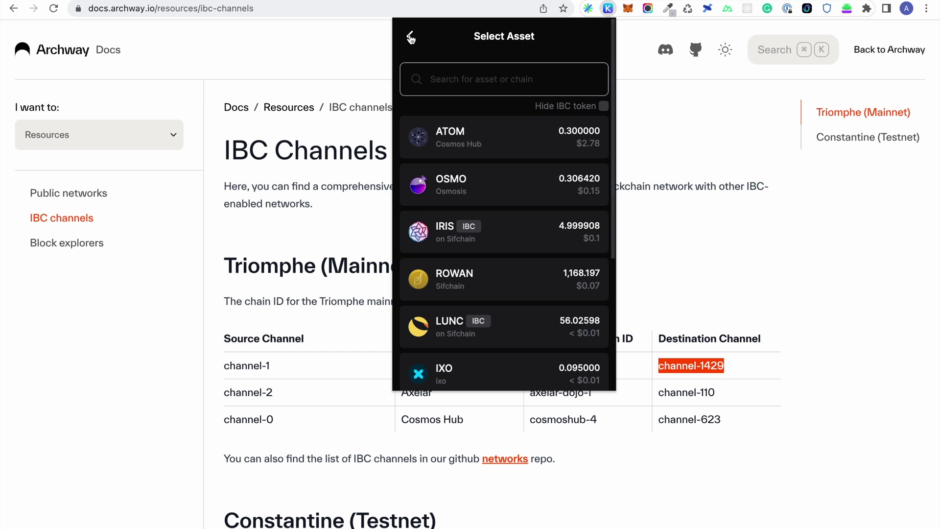
Search the per-chain address list for 'arch', then clear the search and close the list.
{"action": "left_click", "coordinate": [410, 38]}
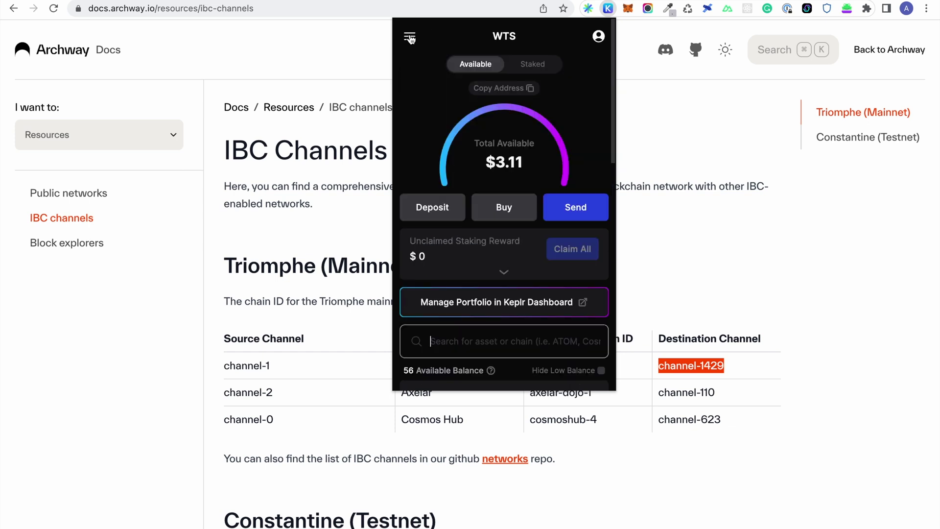
{"action": "left_click", "coordinate": [498, 88]}
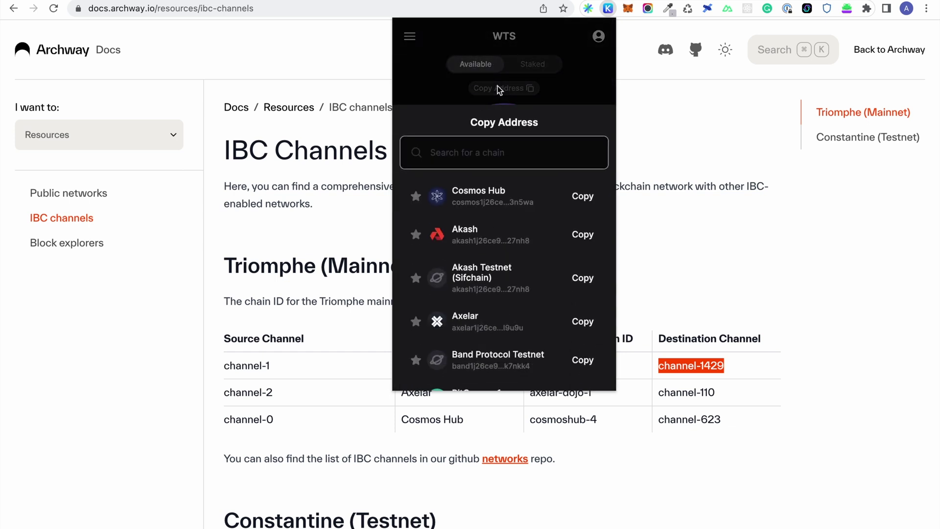
{"action": "type", "text": "arch"}
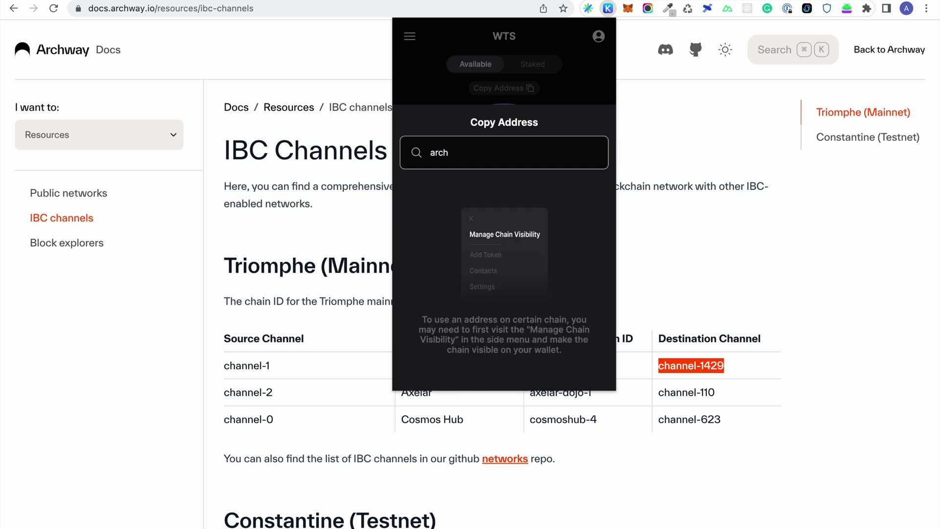
{"action": "key", "text": "BackSpace"}
{"action": "key", "text": "BackSpace"}
{"action": "key", "text": "BackSpace"}
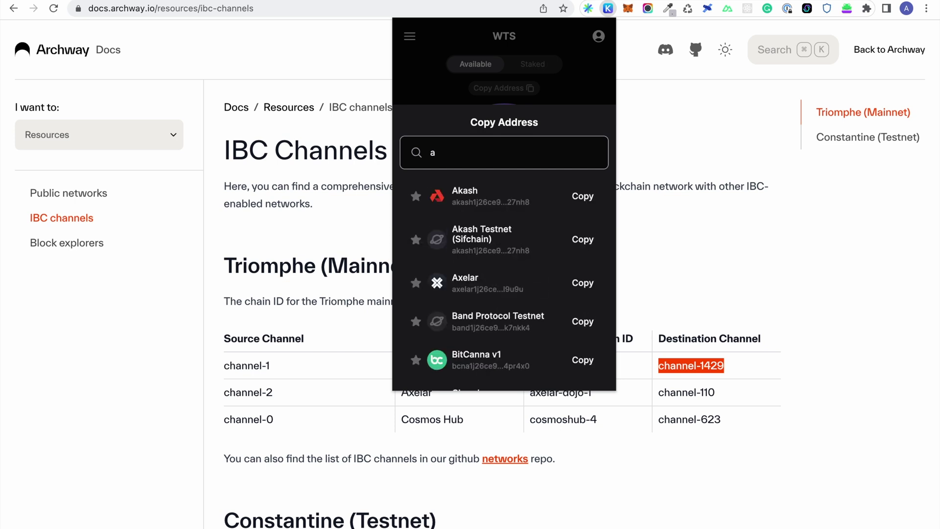
{"action": "key", "text": "BackSpace"}
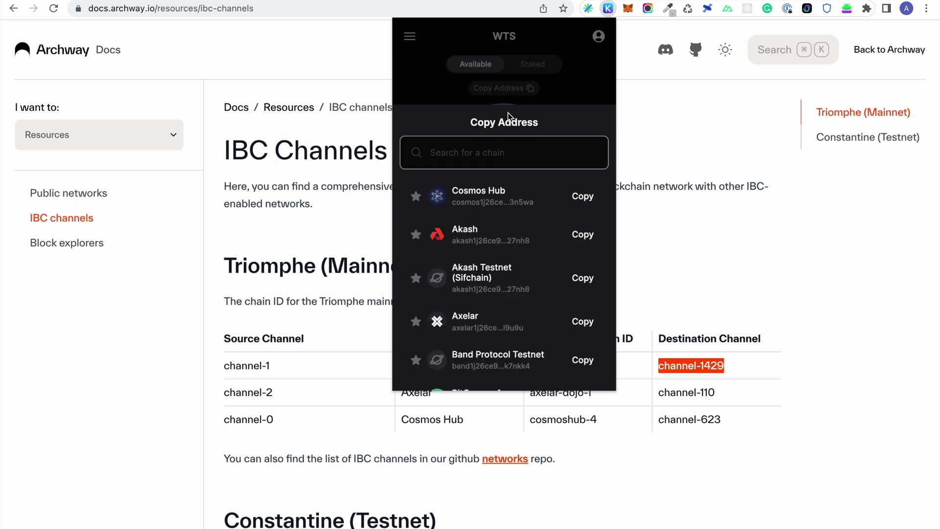
{"action": "left_click", "coordinate": [475, 98]}
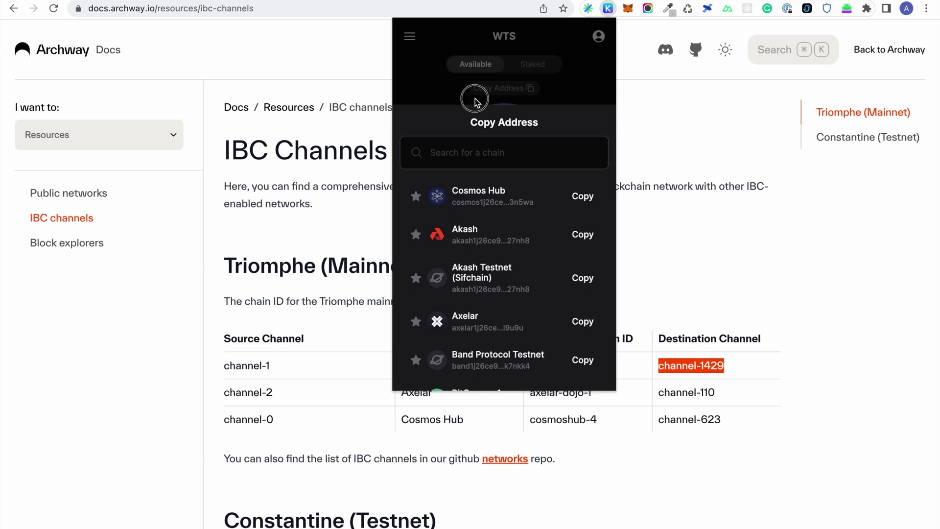
Enable the Archway chain on the Select Chains page via an 'arch' search and save.
{"action": "left_click", "coordinate": [410, 38]}
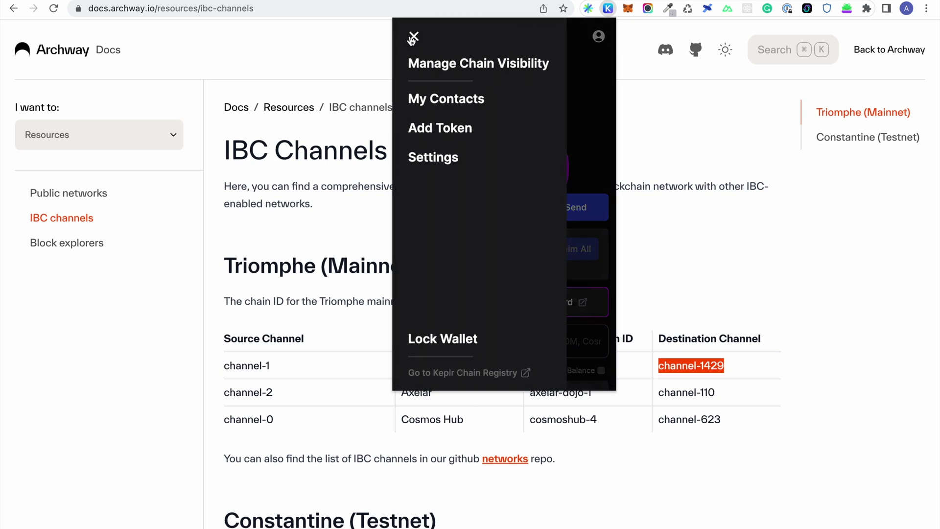
{"action": "left_click", "coordinate": [423, 66]}
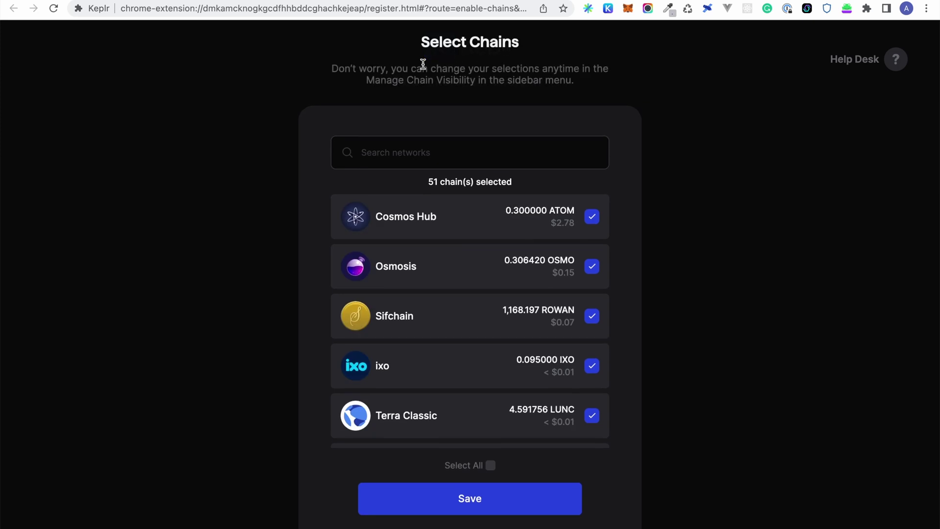
{"action": "left_click", "coordinate": [407, 141]}
{"action": "type", "text": "arch"}
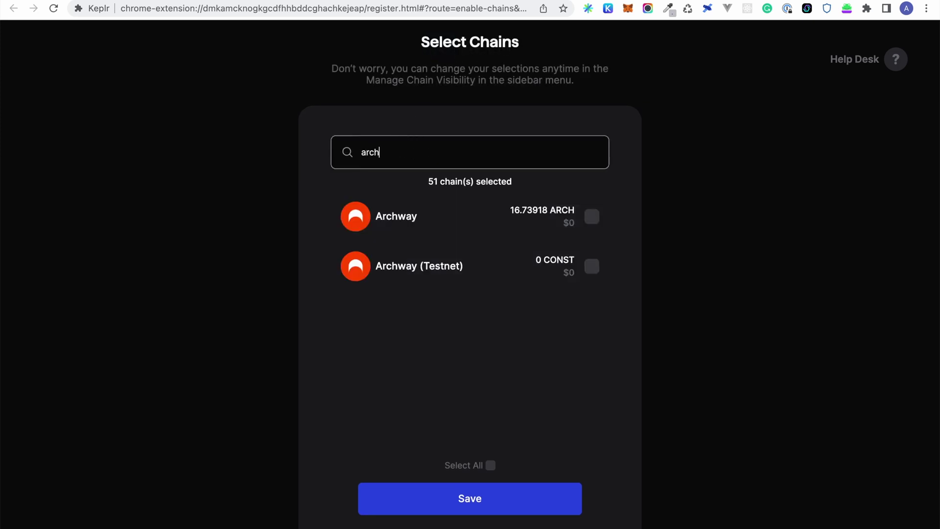
{"action": "left_click", "coordinate": [593, 219]}
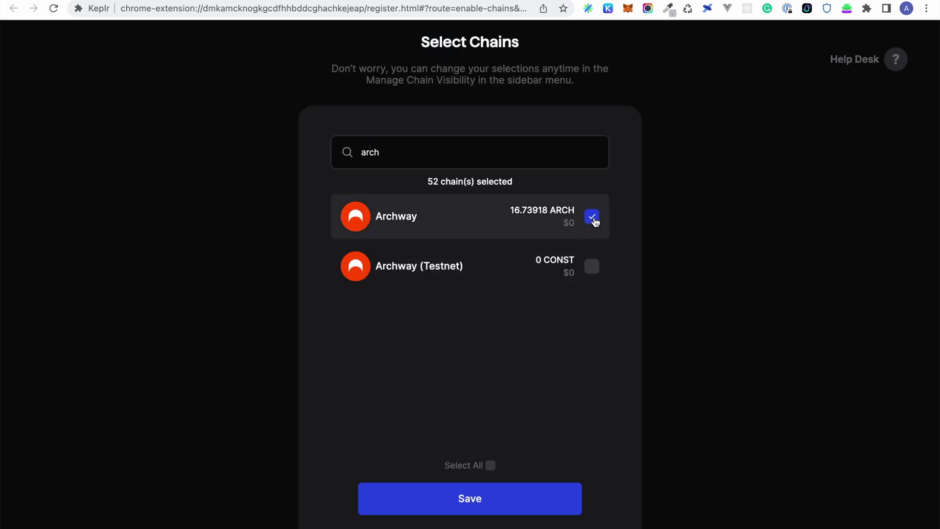
{"action": "left_click", "coordinate": [493, 500]}
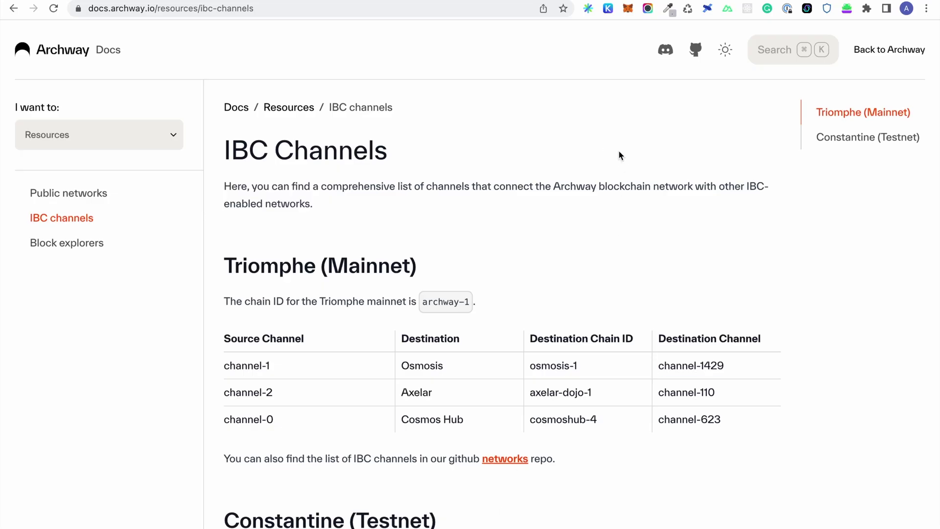
Copy the wallet's Archway address from Keplr's per-chain address list.
{"action": "left_click", "coordinate": [608, 9]}
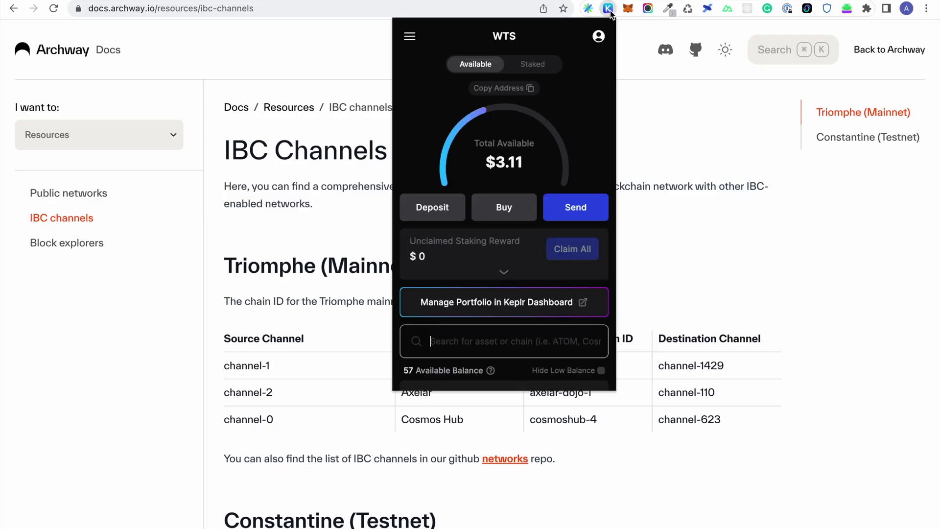
{"action": "left_click", "coordinate": [507, 88]}
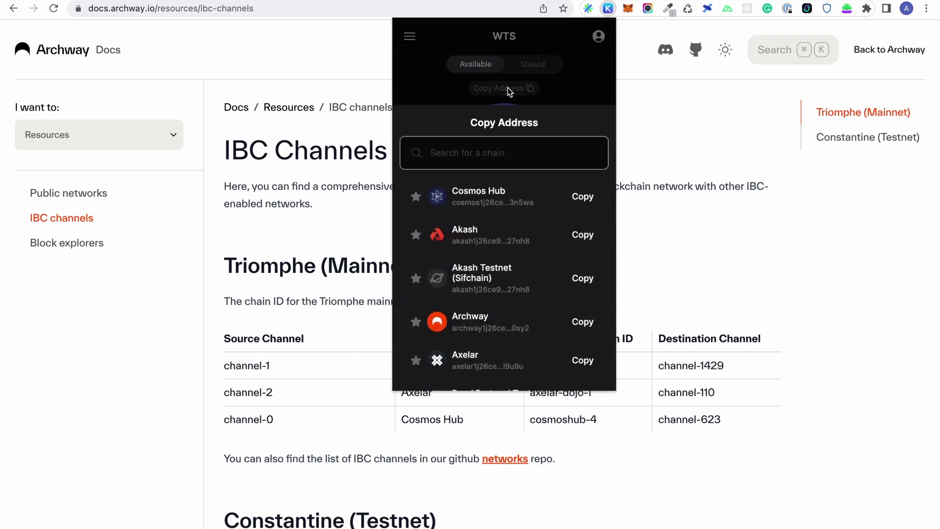
{"action": "type", "text": "arch"}
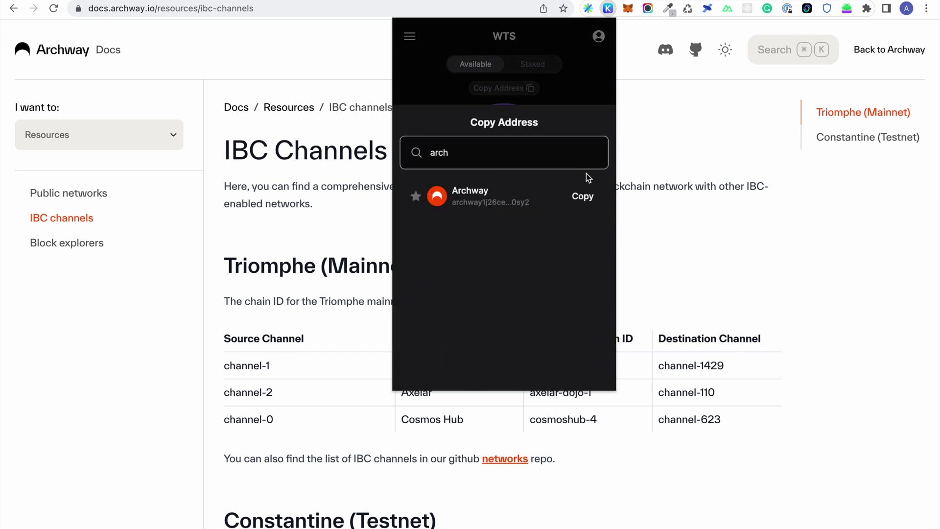
{"action": "left_click", "coordinate": [583, 196]}
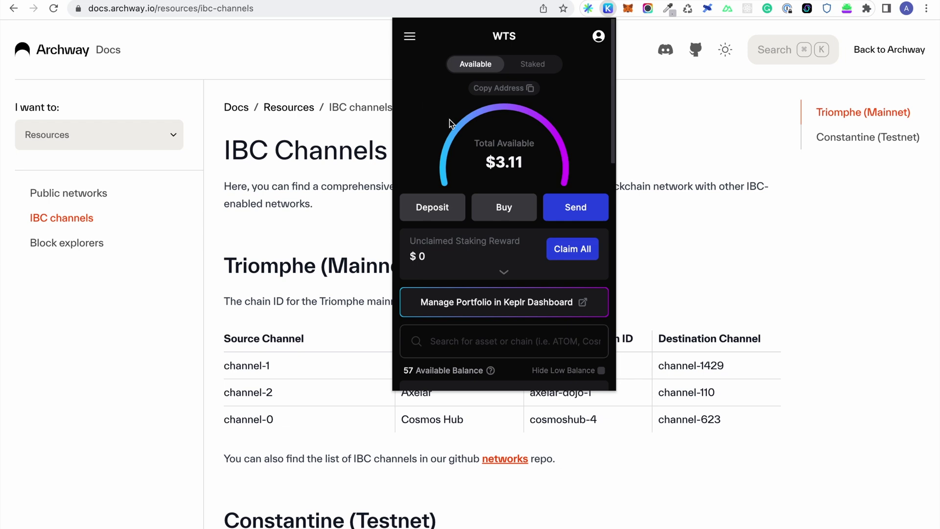
Fill an OSMO IBC transfer to Archway (channel-1429) with the pasted Archway address as recipient.
{"action": "scroll", "coordinate": [539, 291], "scroll_direction": "down", "scroll_amount": 5}
{"action": "scroll", "coordinate": [538, 291], "scroll_direction": "down", "scroll_amount": 5}
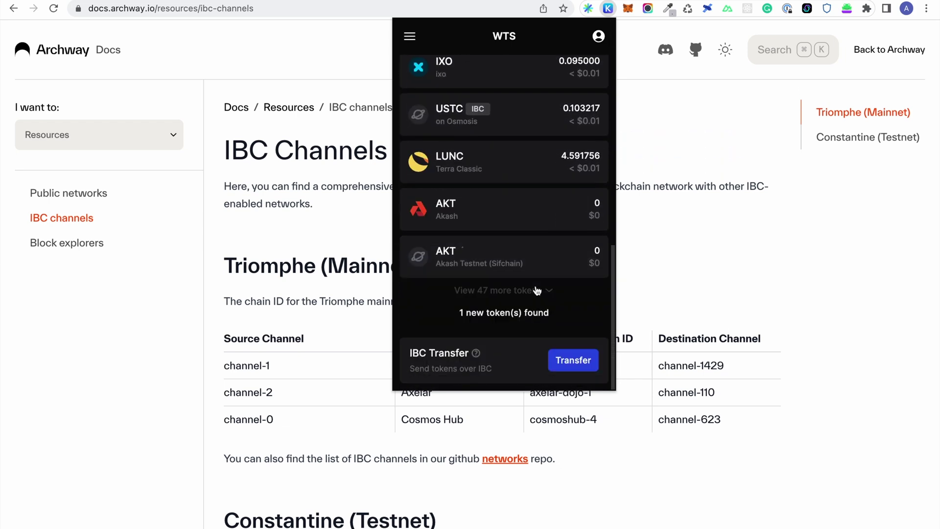
{"action": "left_click", "coordinate": [567, 362]}
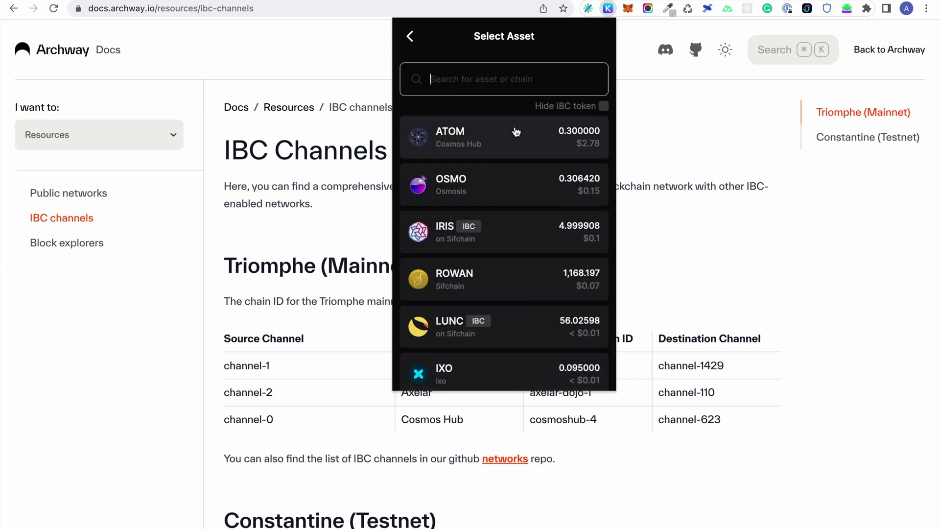
{"action": "left_click", "coordinate": [494, 189]}
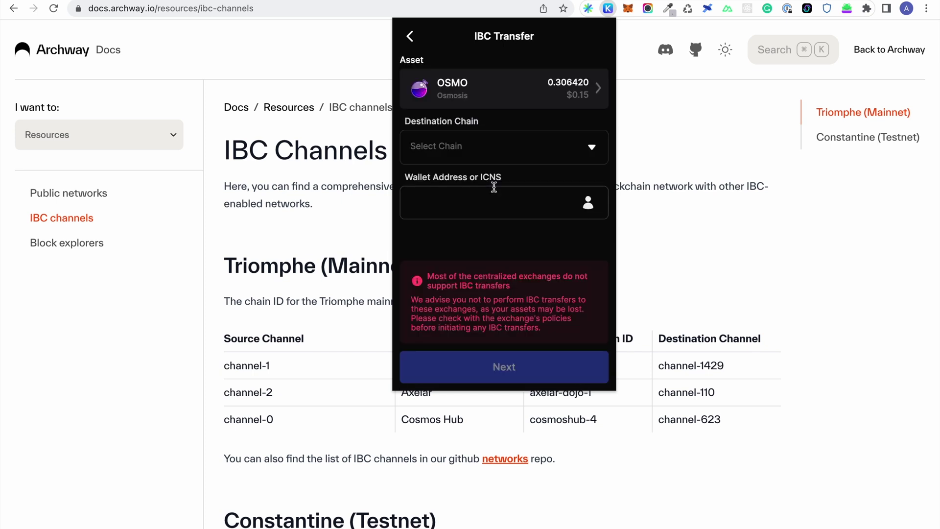
{"action": "left_click", "coordinate": [492, 148]}
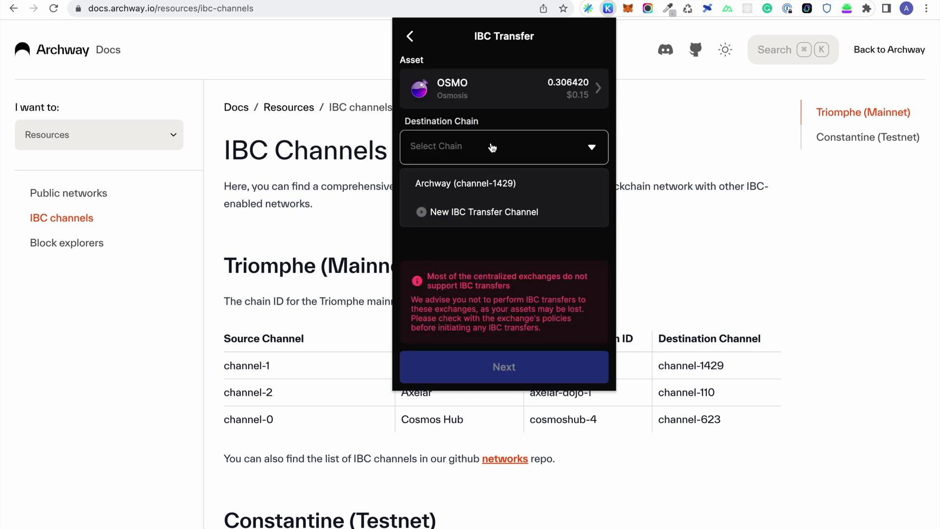
{"action": "left_click", "coordinate": [489, 185]}
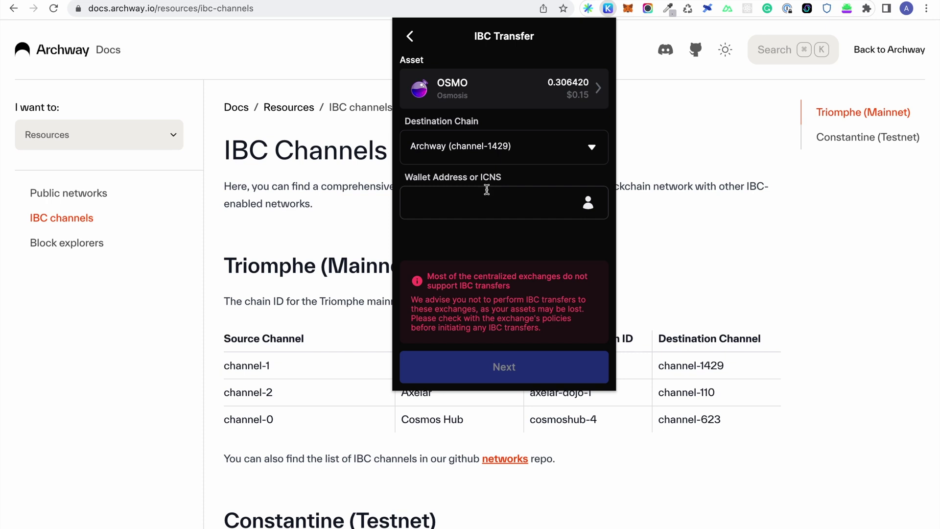
{"action": "left_click", "coordinate": [483, 202]}
{"action": "key", "text": "super+v"}
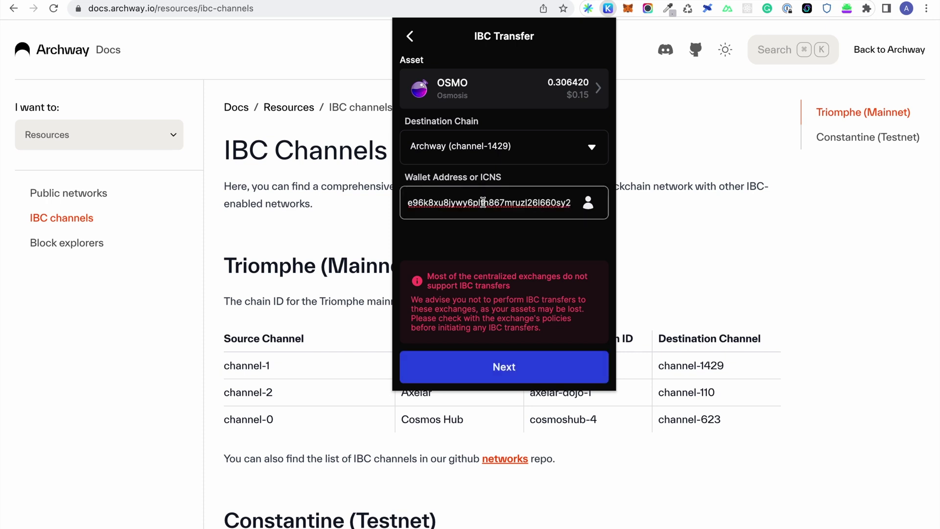
{"action": "left_click", "coordinate": [502, 363]}
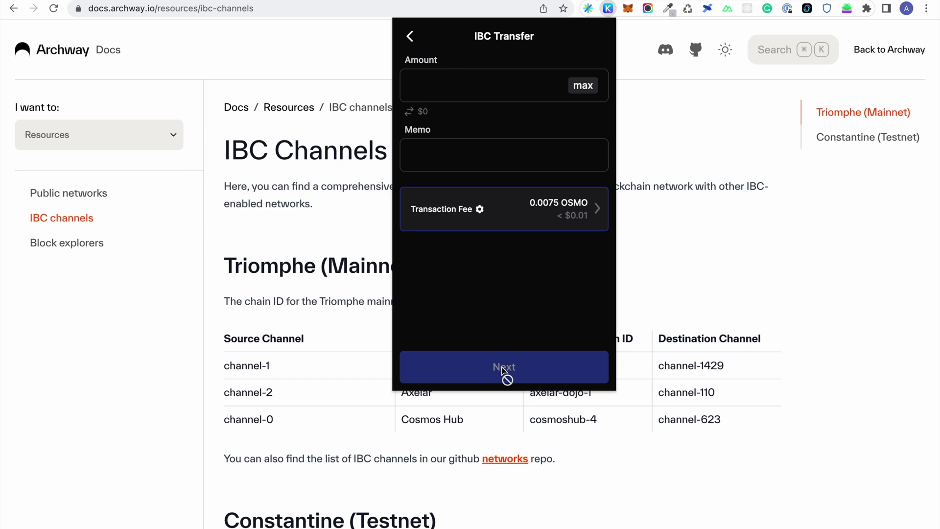
Set the transfer amount to 0.1 OSMO and approve the IBC transfer to Archway.
{"action": "left_click", "coordinate": [478, 84]}
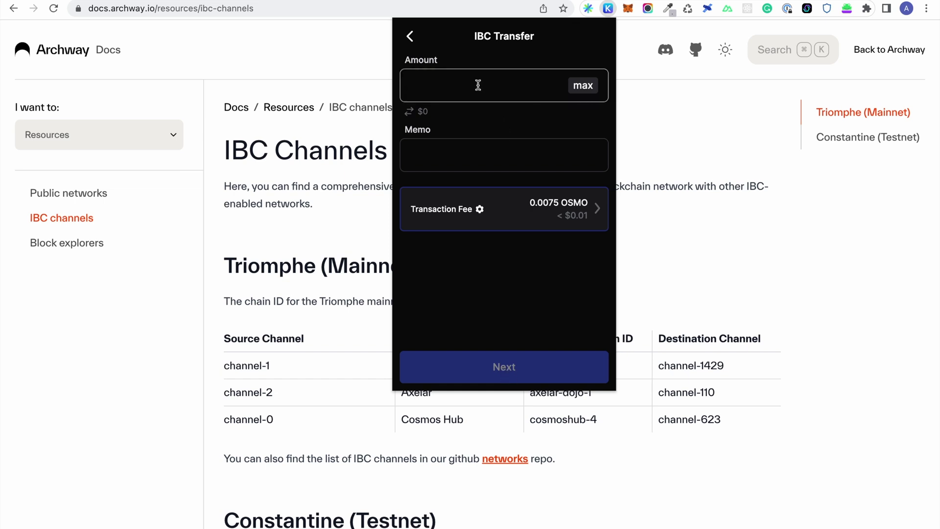
{"action": "left_click", "coordinate": [583, 86]}
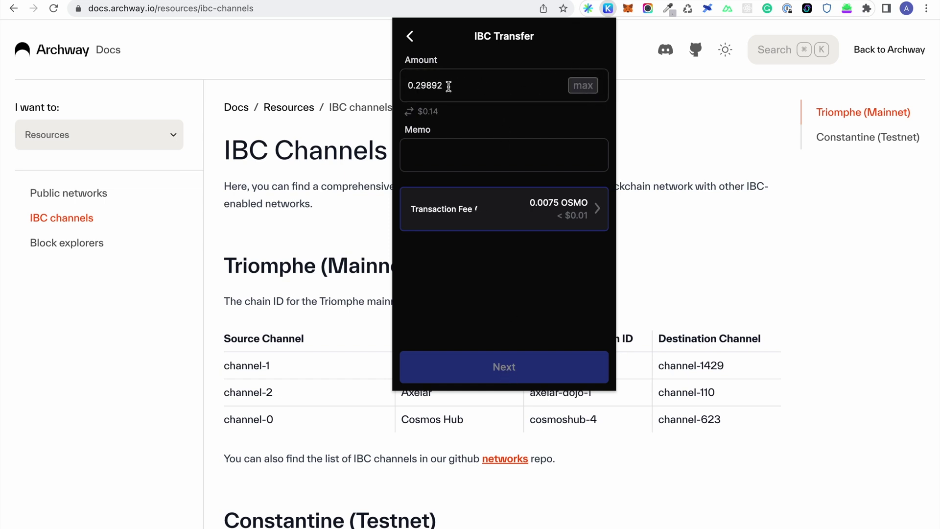
{"action": "left_click_drag", "start_coordinate": [448, 87], "coordinate": [416, 88]}
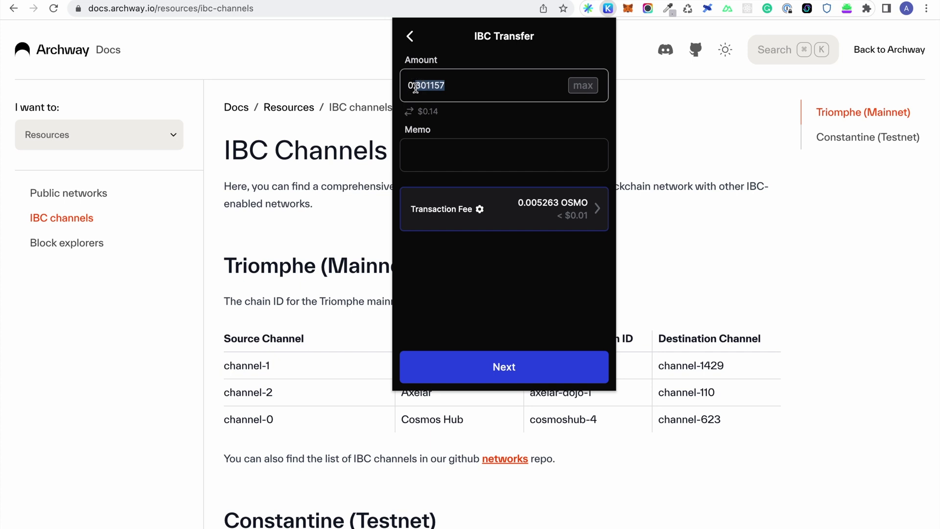
{"action": "type", "text": "1"}
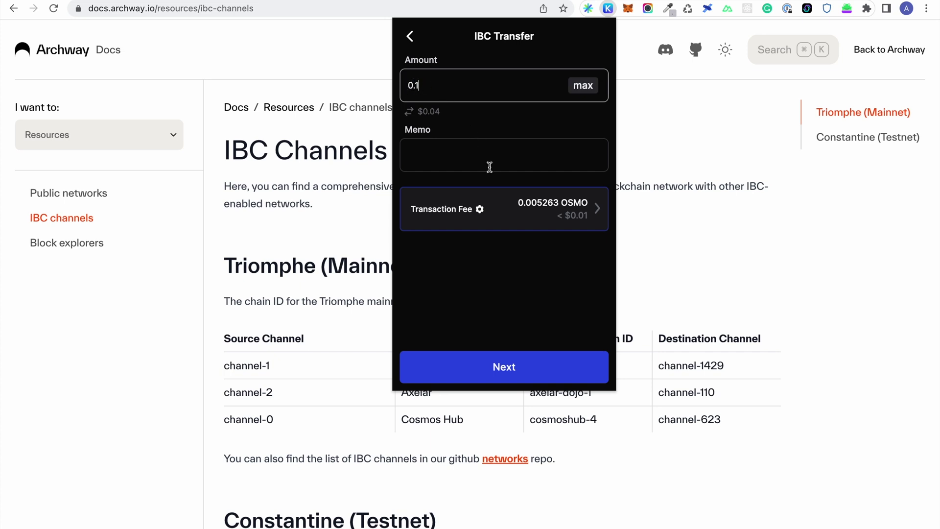
{"action": "left_click", "coordinate": [519, 365]}
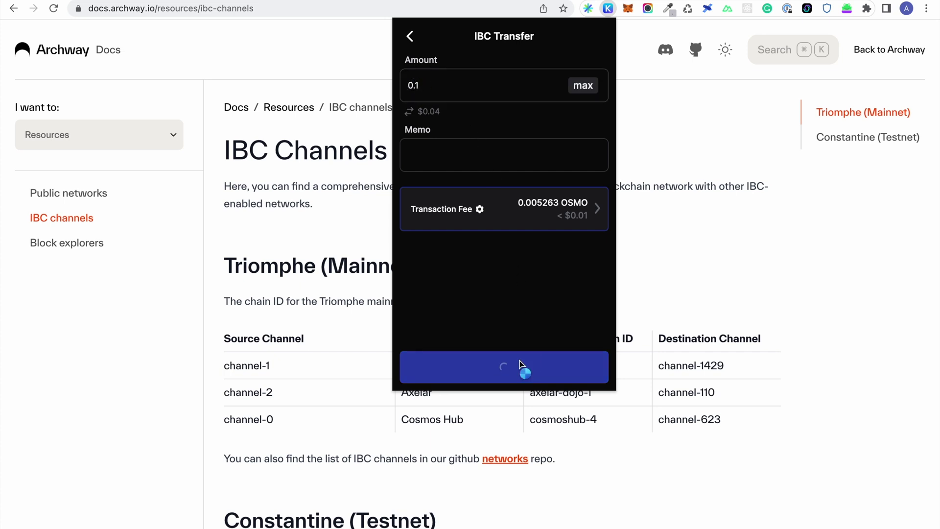
{"action": "left_click", "coordinate": [520, 366]}
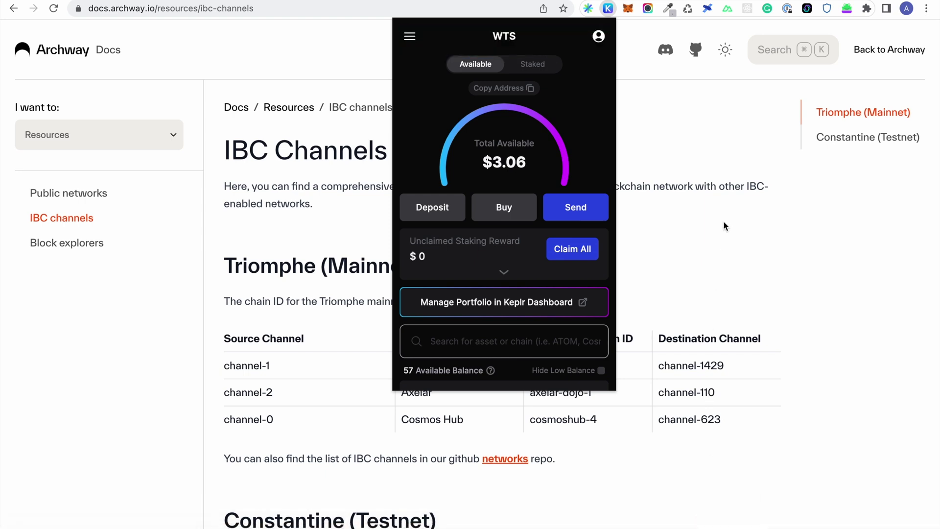
Claim Tokens on the 'Transfer another token to Archway' airdrop task and approve it in Keplr.
{"action": "left_click", "coordinate": [760, 234]}
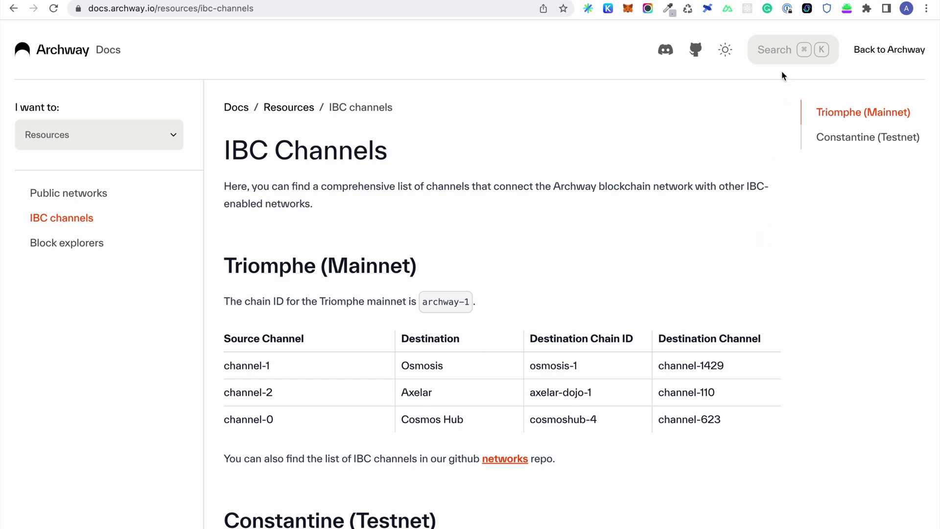
{"action": "left_click", "coordinate": [840, 1]}
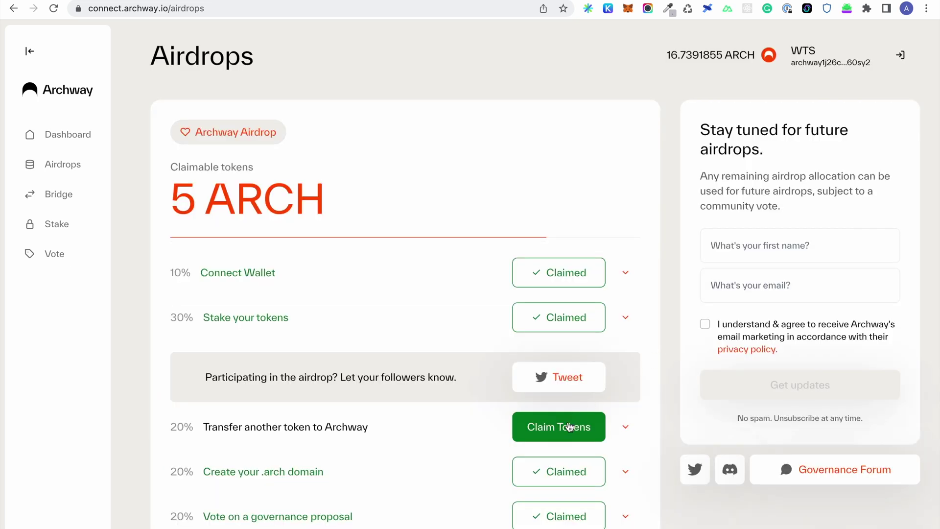
{"action": "left_click", "coordinate": [541, 430]}
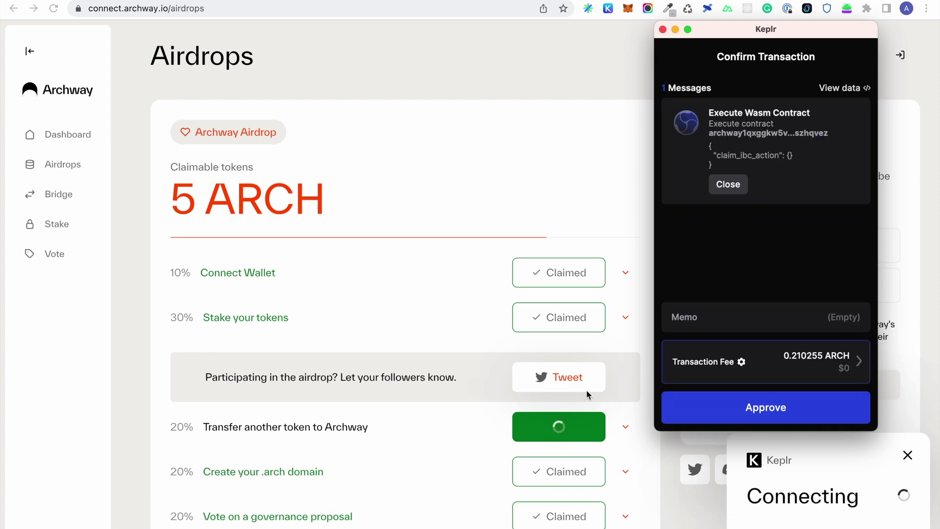
{"action": "left_click", "coordinate": [756, 409]}
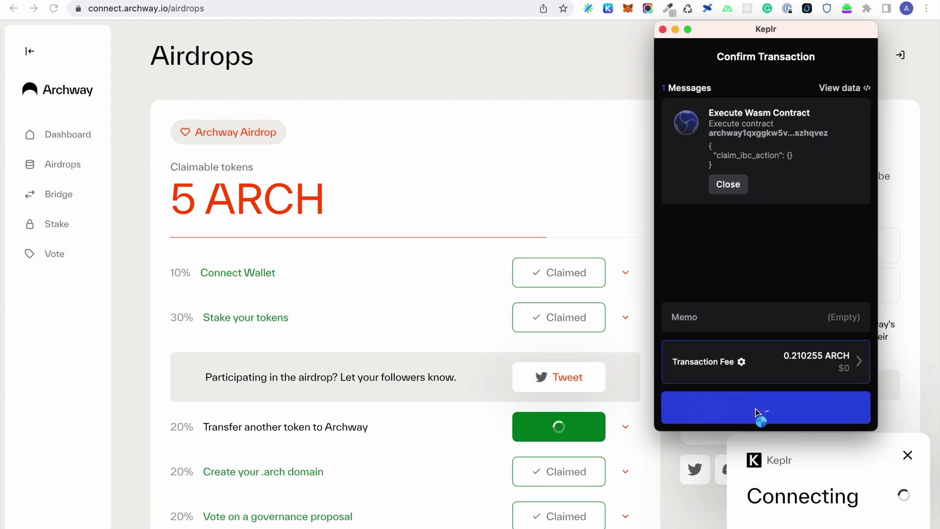